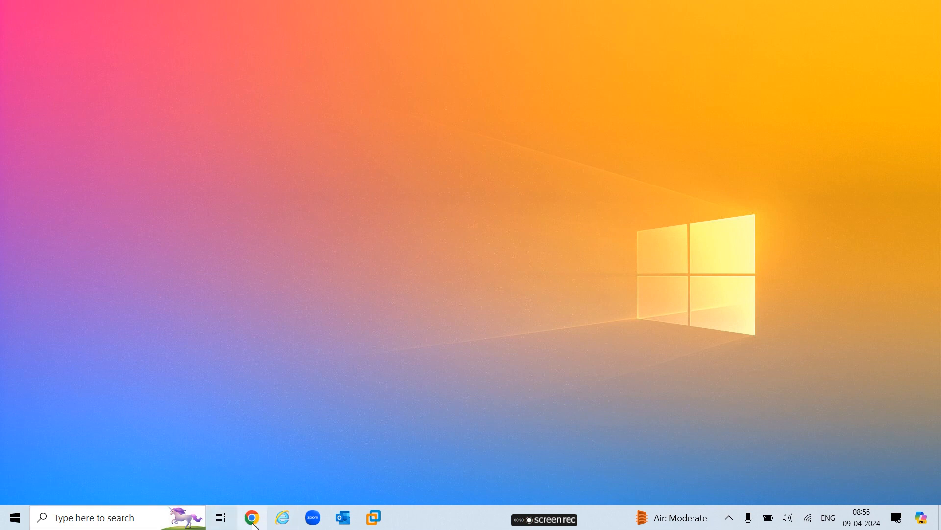
- Switch to Chrome, load aws.amazon.com and sign in to the AWS console
{"action": "left_click", "coordinate": [252, 518]}
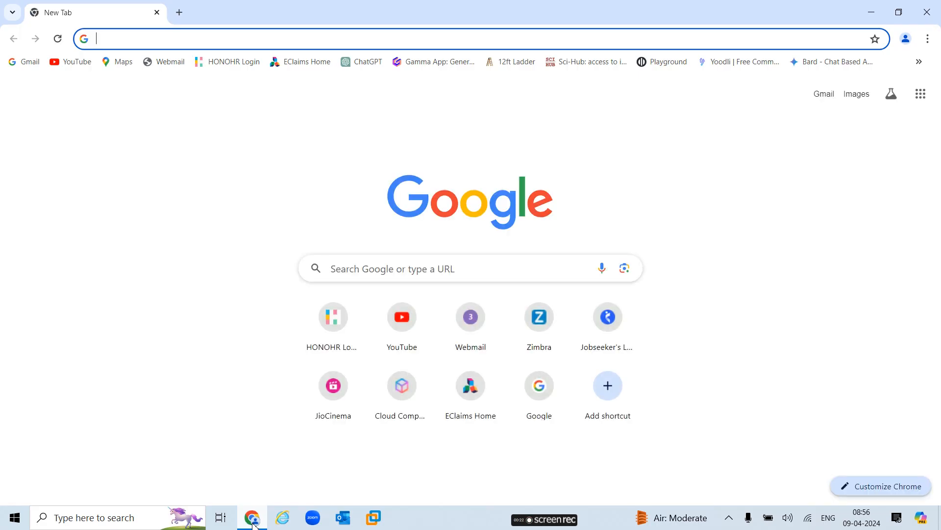
{"action": "type", "text": "aws"}
{"action": "key", "text": "End"}
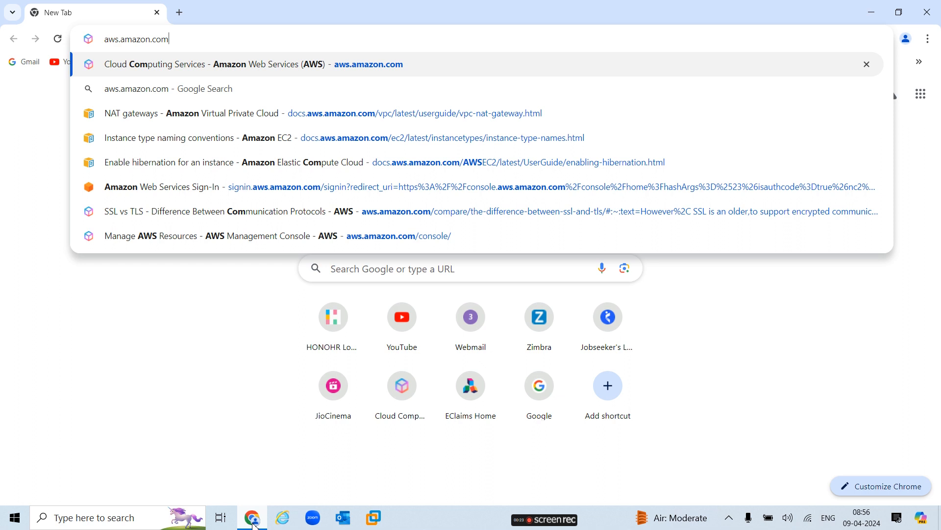
{"action": "key", "text": "Return"}
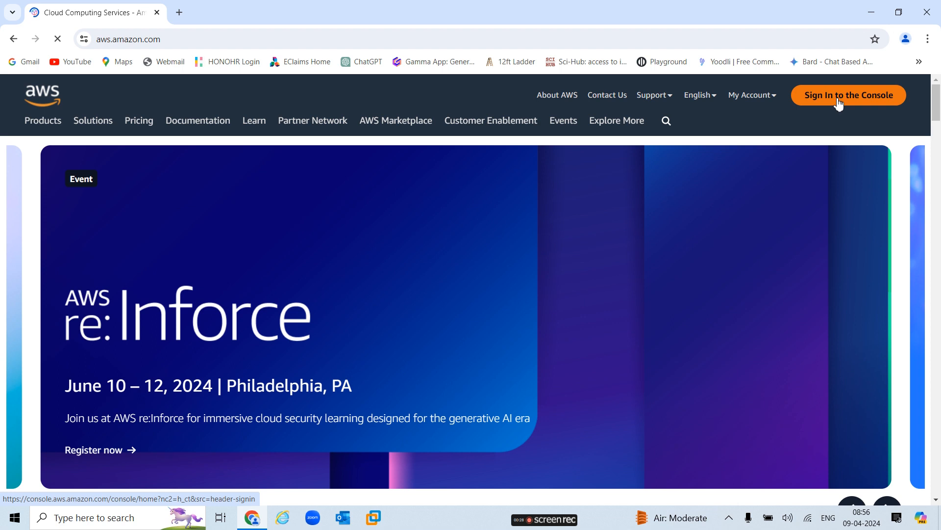
{"action": "left_click", "coordinate": [839, 102]}
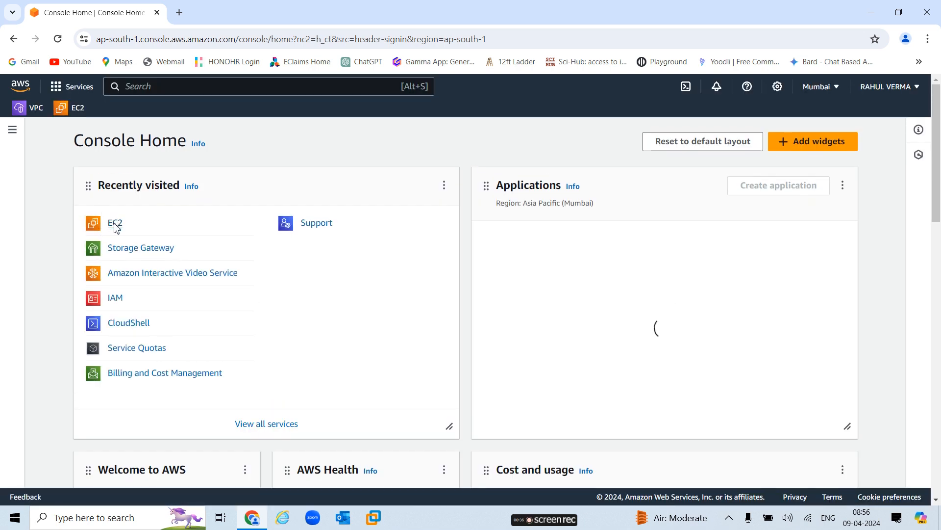
- In the EC2 service, start launching a new instance and name it myserver
{"action": "left_click", "coordinate": [115, 225]}
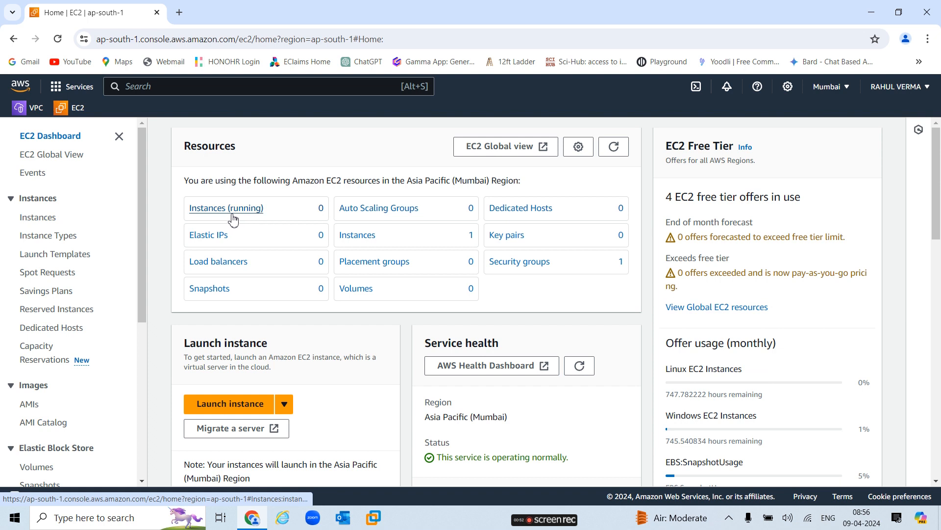
{"action": "left_click", "coordinate": [247, 406]}
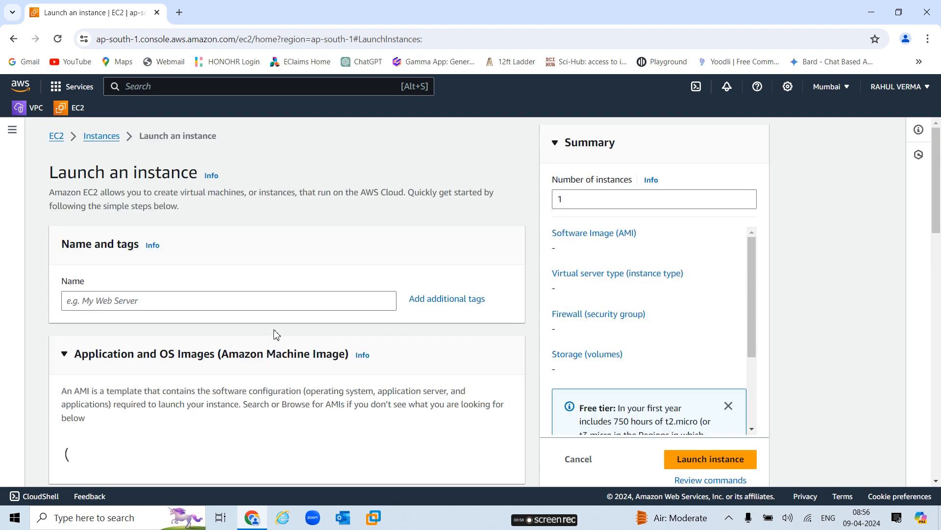
{"action": "left_click", "coordinate": [231, 298]}
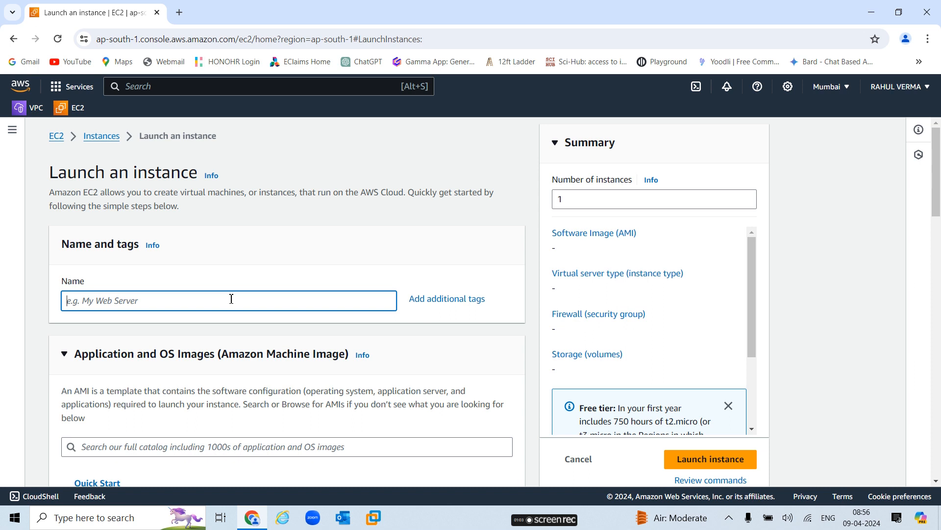
{"action": "type", "text": "myserver"}
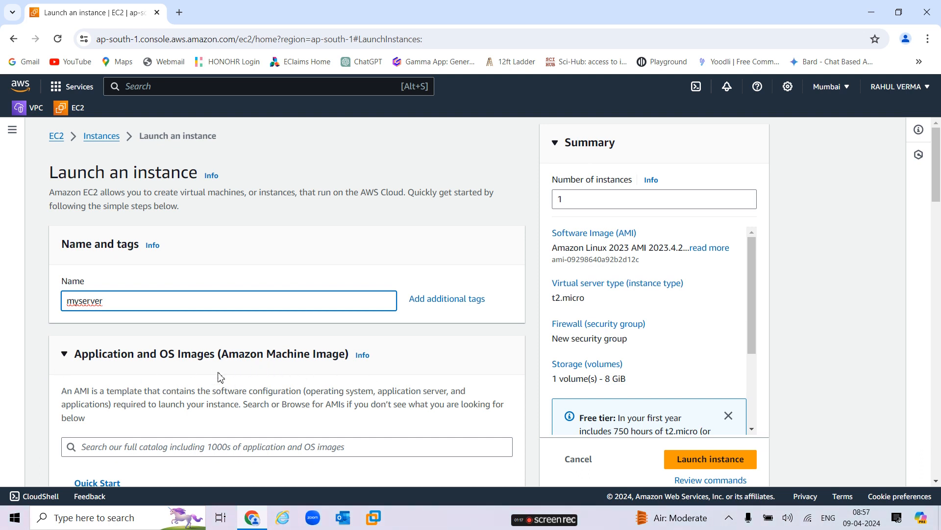
- Choose the macOS quick-start image for the instance
{"action": "scroll", "coordinate": [230, 382], "scroll_direction": "down", "scroll_amount": 3}
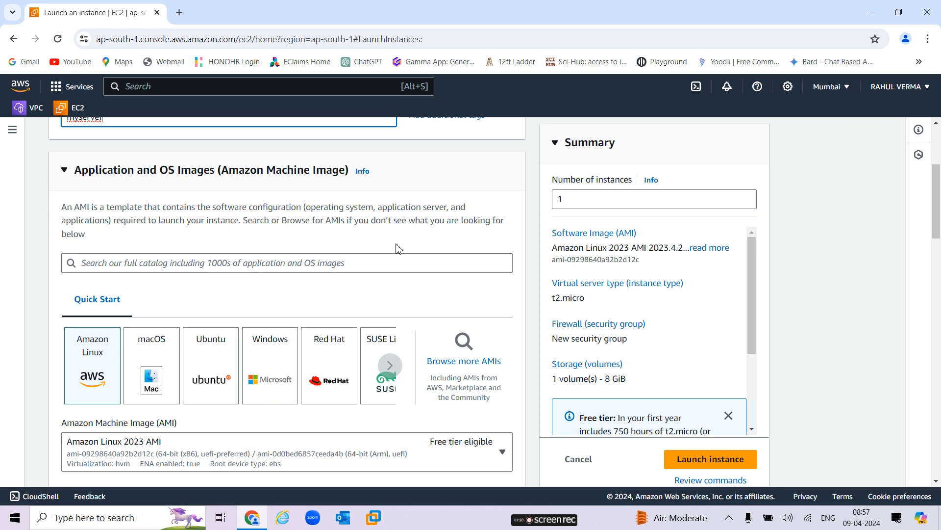
{"action": "left_click", "coordinate": [154, 362]}
{"action": "left_click", "coordinate": [154, 362]}
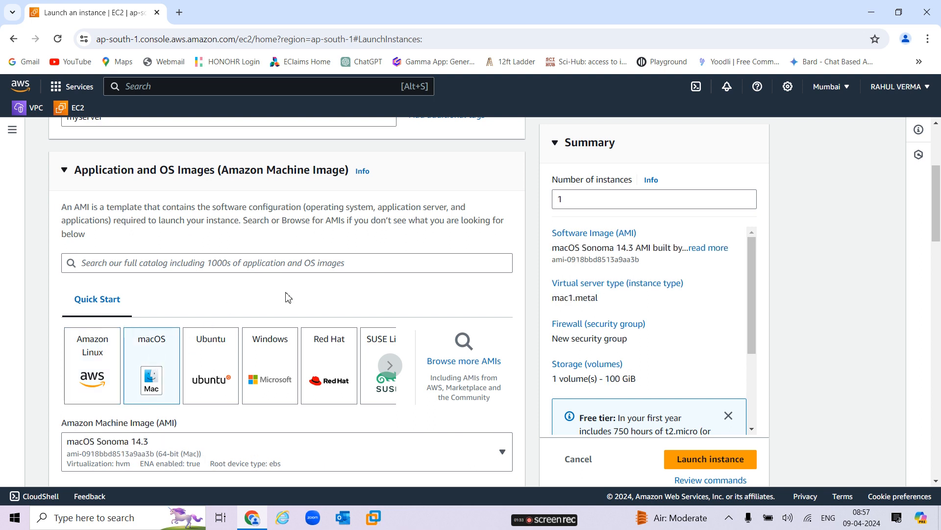
- Examine the macOS image details and browse the list of instance types offered for it
{"action": "scroll", "coordinate": [288, 297], "scroll_direction": "up", "scroll_amount": 1}
{"action": "scroll", "coordinate": [288, 297], "scroll_direction": "down", "scroll_amount": 2}
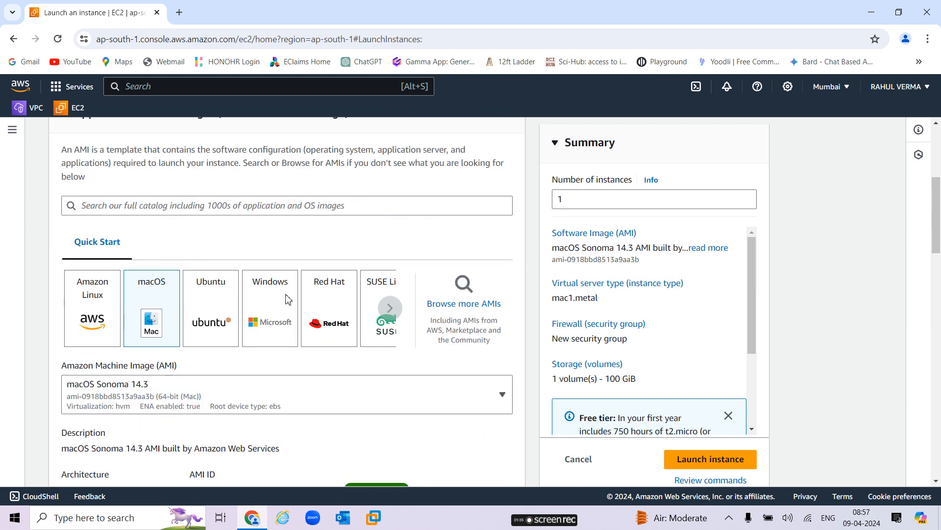
{"action": "scroll", "coordinate": [280, 421], "scroll_direction": "down", "scroll_amount": 3}
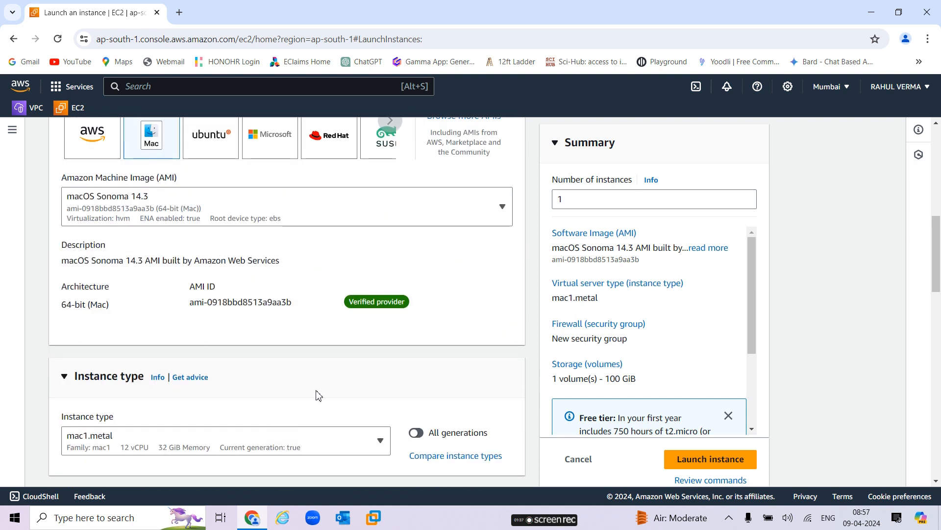
{"action": "scroll", "coordinate": [317, 393], "scroll_direction": "down", "scroll_amount": 2}
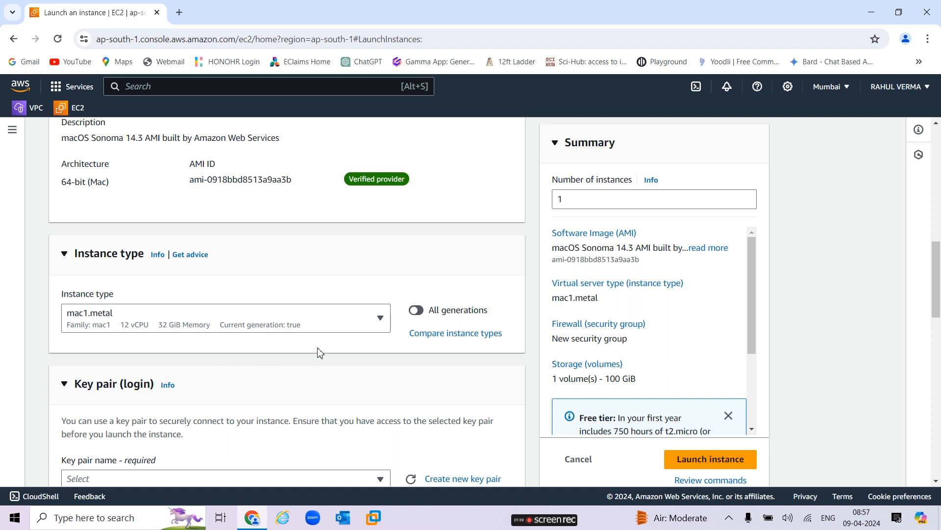
{"action": "left_click", "coordinate": [380, 324]}
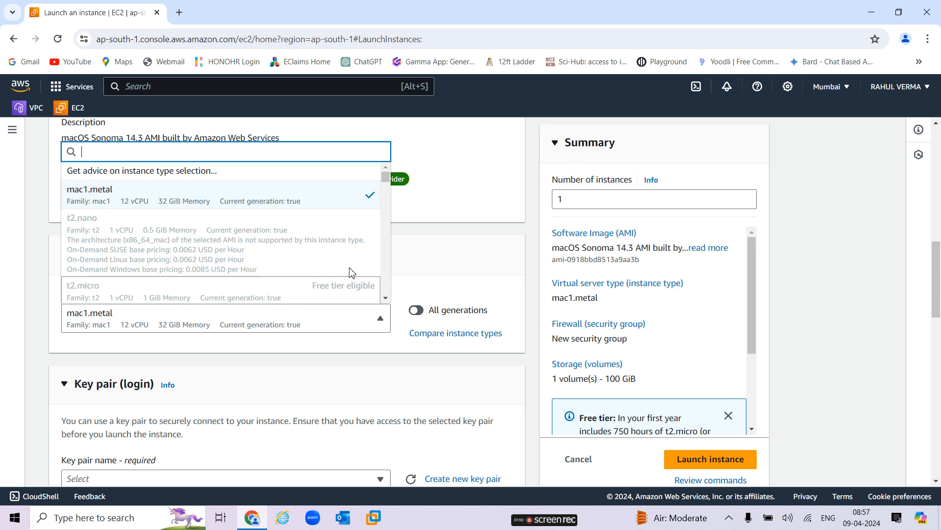
{"action": "scroll", "coordinate": [388, 179], "scroll_direction": "down", "scroll_amount": 3}
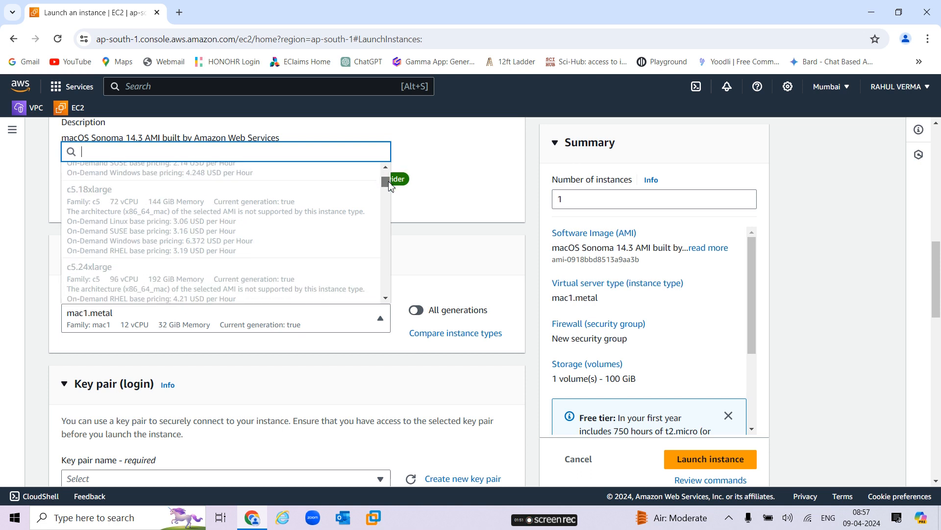
{"action": "scroll", "coordinate": [386, 186], "scroll_direction": "up", "scroll_amount": 3}
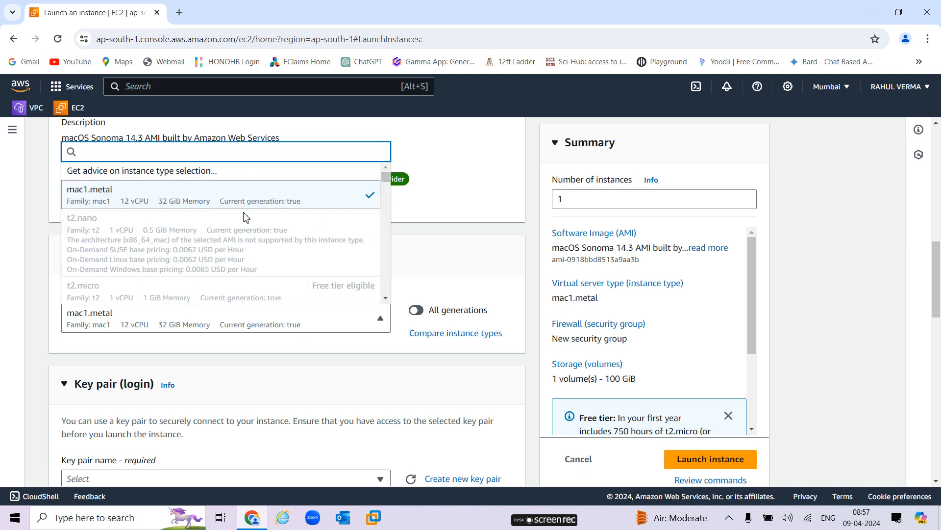
{"action": "left_click", "coordinate": [449, 250]}
- Select the Windows quick-start image, Microsoft Windows Server 2022 Base, for the instance and check its AMI ID
{"action": "scroll", "coordinate": [283, 270], "scroll_direction": "up", "scroll_amount": 3}
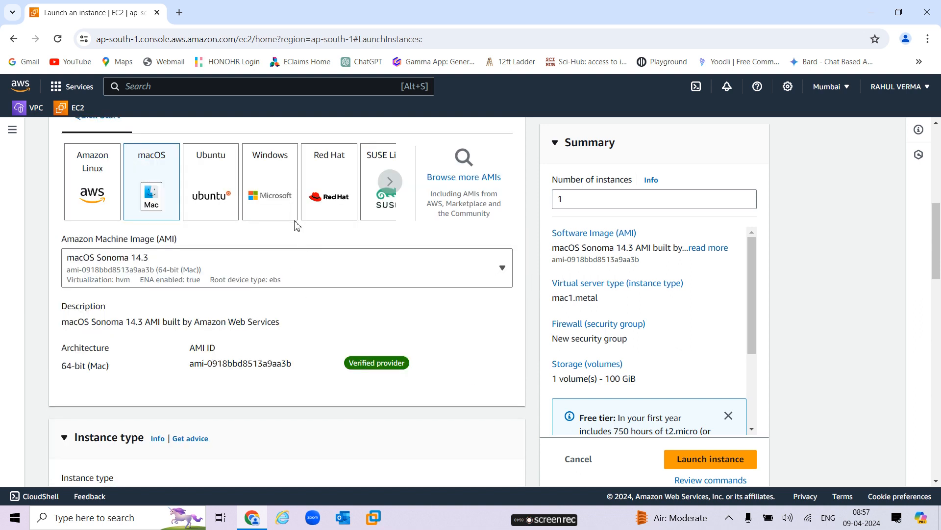
{"action": "left_click", "coordinate": [281, 188]}
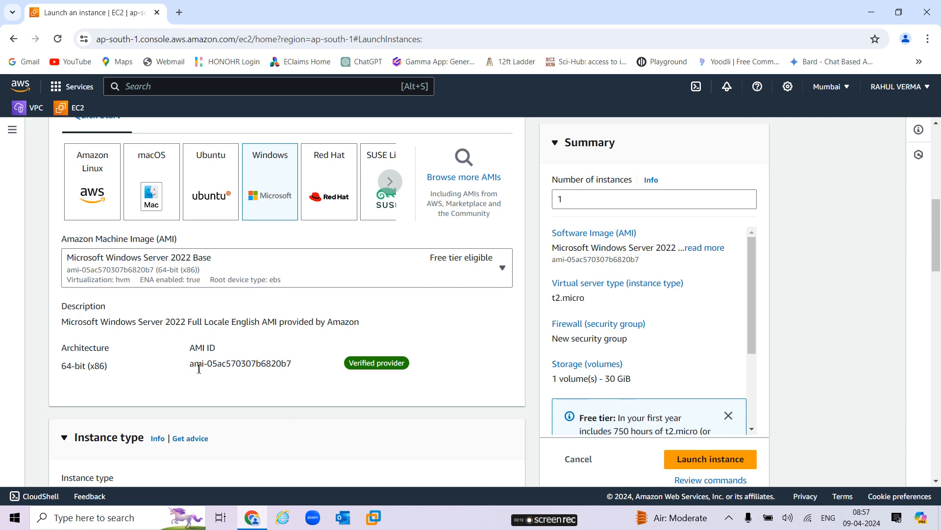
{"action": "left_click_drag", "start_coordinate": [190, 368], "coordinate": [326, 375]}
{"action": "left_click", "coordinate": [303, 387]}
- Create a new RSA key pair named windows123 in .pem format for logging in to the instance
{"action": "scroll", "coordinate": [294, 353], "scroll_direction": "down", "scroll_amount": 3}
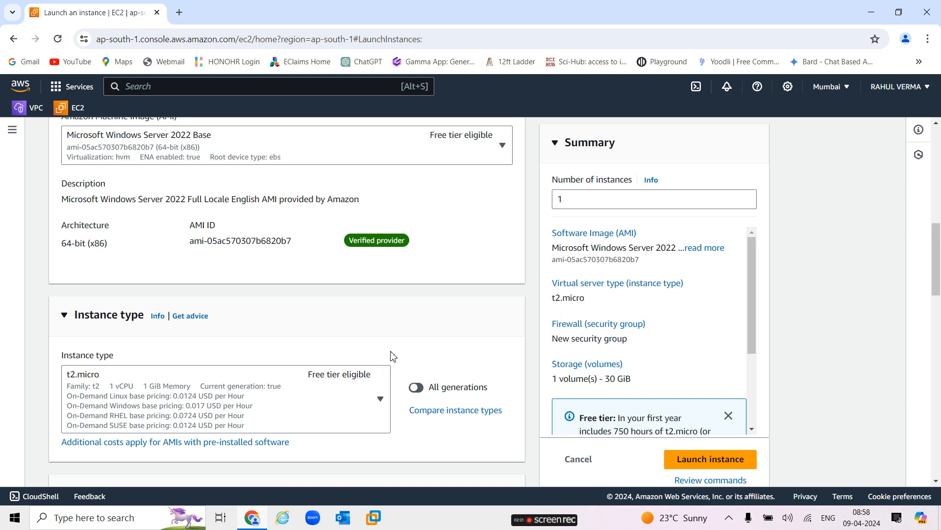
{"action": "scroll", "coordinate": [237, 432], "scroll_direction": "down", "scroll_amount": 3}
{"action": "scroll", "coordinate": [361, 380], "scroll_direction": "down", "scroll_amount": 3}
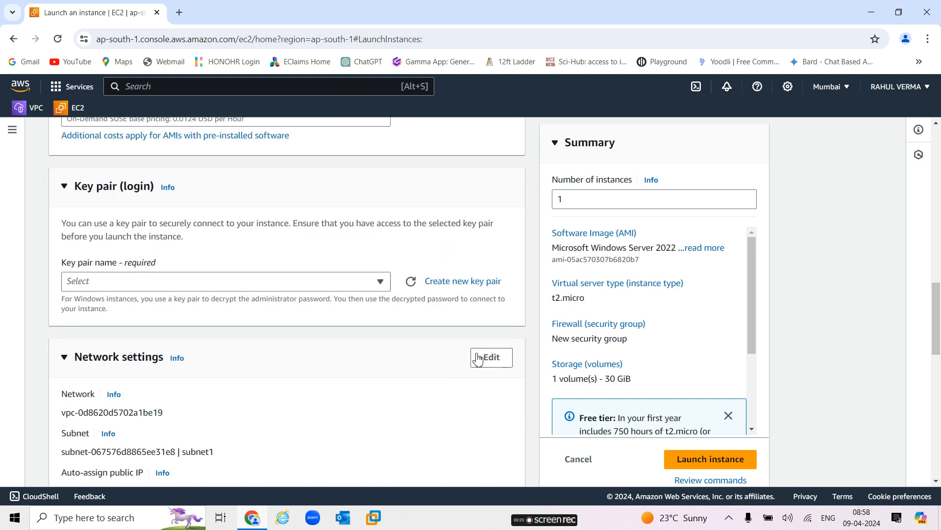
{"action": "left_click", "coordinate": [465, 282]}
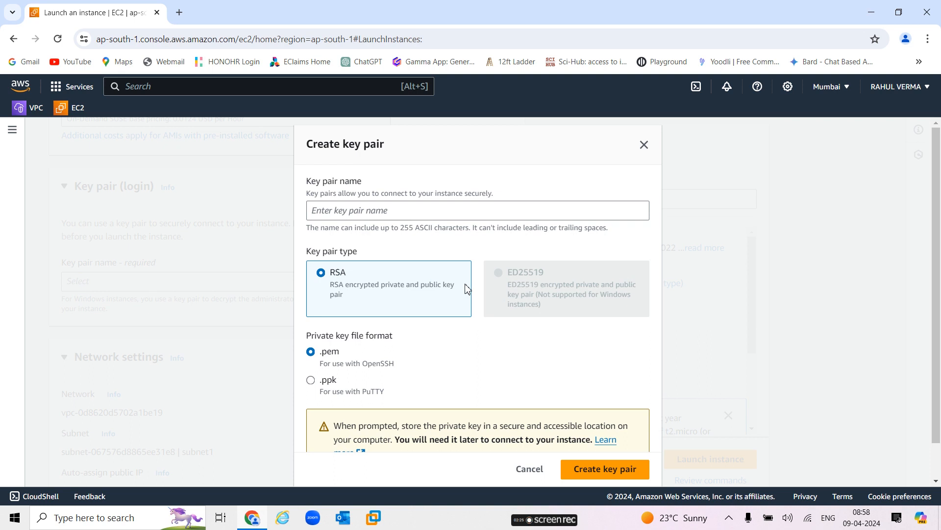
{"action": "left_click", "coordinate": [399, 212]}
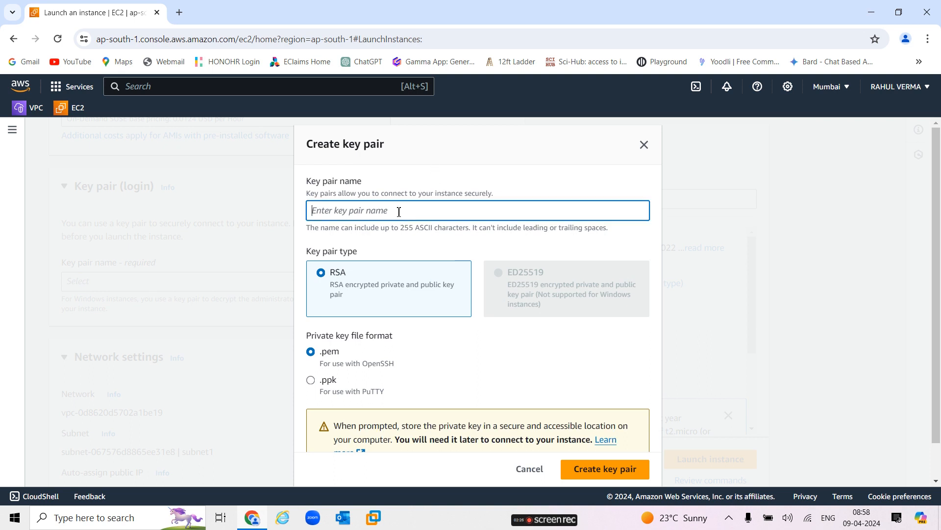
{"action": "type", "text": "windows123"}
{"action": "left_click", "coordinate": [606, 472]}
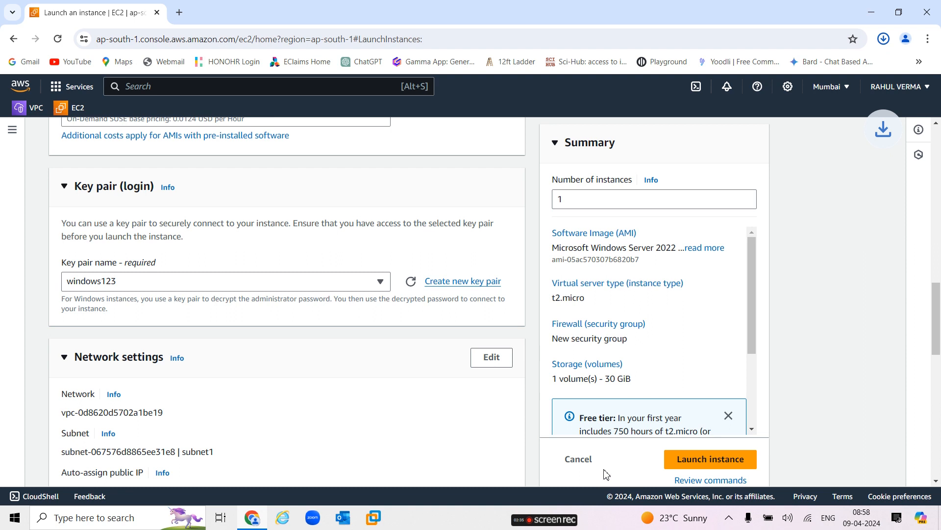
- Edit the instance's network settings to enable auto-assignment of a public IP
{"action": "left_click", "coordinate": [438, 376]}
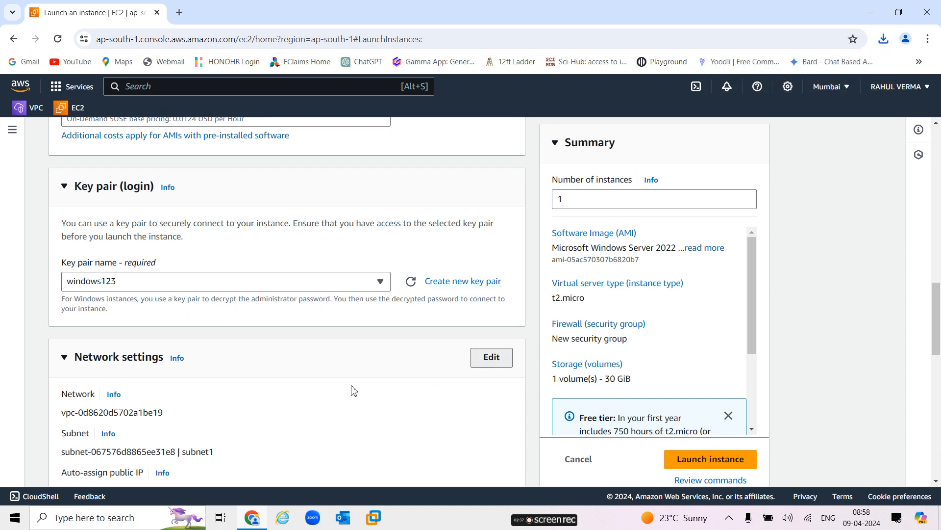
{"action": "scroll", "coordinate": [338, 377], "scroll_direction": "down", "scroll_amount": 3}
{"action": "left_click", "coordinate": [216, 346]}
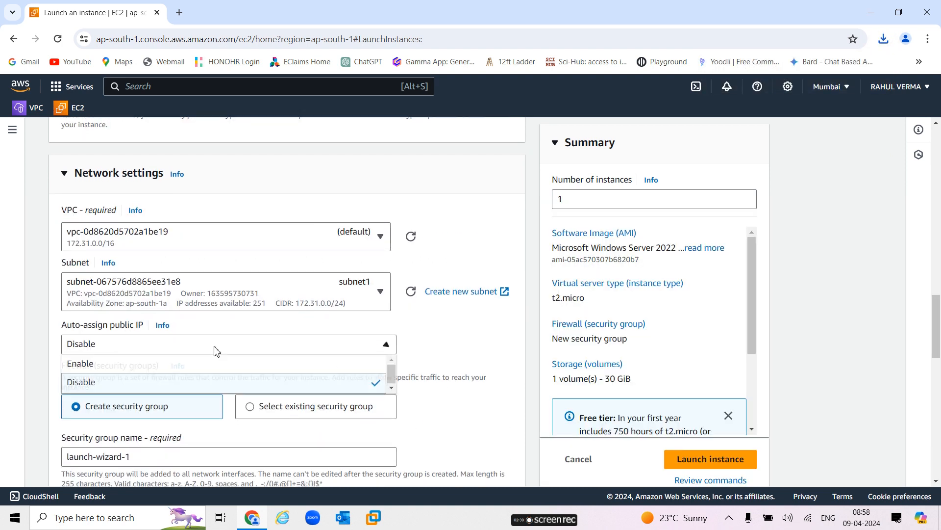
{"action": "left_click", "coordinate": [84, 366]}
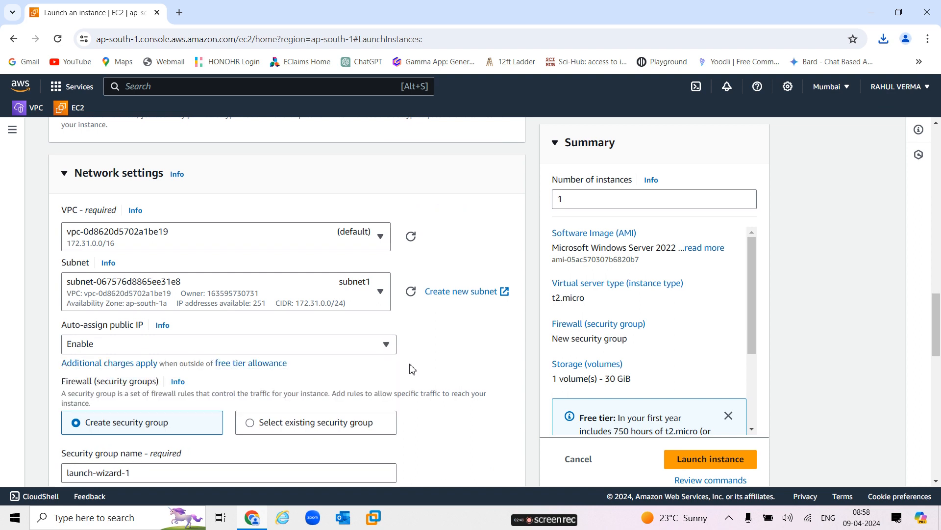
- Review the inbound security group rule and storage configuration, keeping the defaults, and launch the instance
{"action": "scroll", "coordinate": [372, 371], "scroll_direction": "down", "scroll_amount": 3}
{"action": "scroll", "coordinate": [274, 345], "scroll_direction": "down", "scroll_amount": 4}
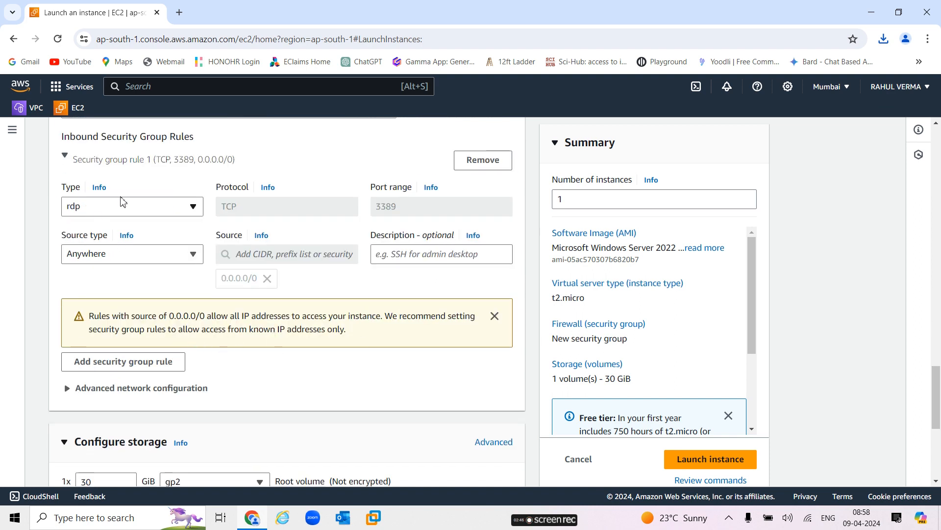
{"action": "scroll", "coordinate": [119, 201], "scroll_direction": "up", "scroll_amount": 3}
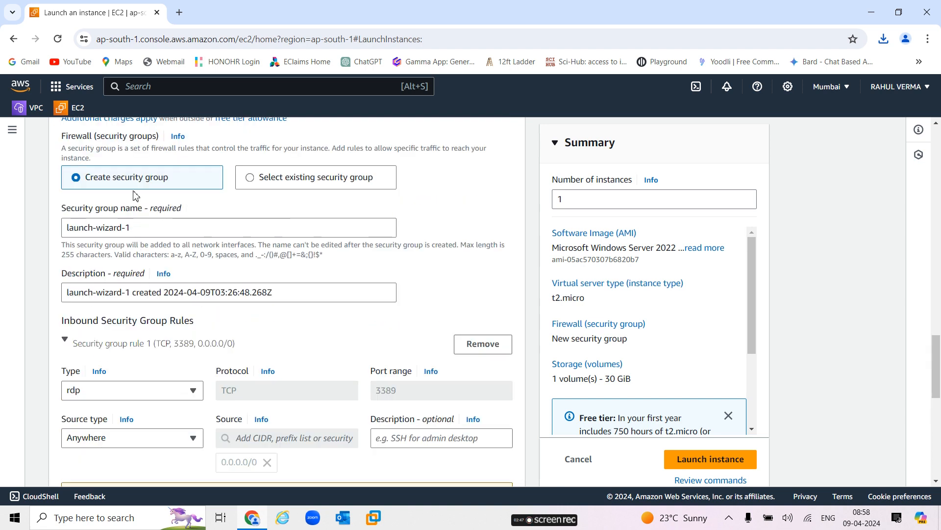
{"action": "scroll", "coordinate": [277, 344], "scroll_direction": "down", "scroll_amount": 5}
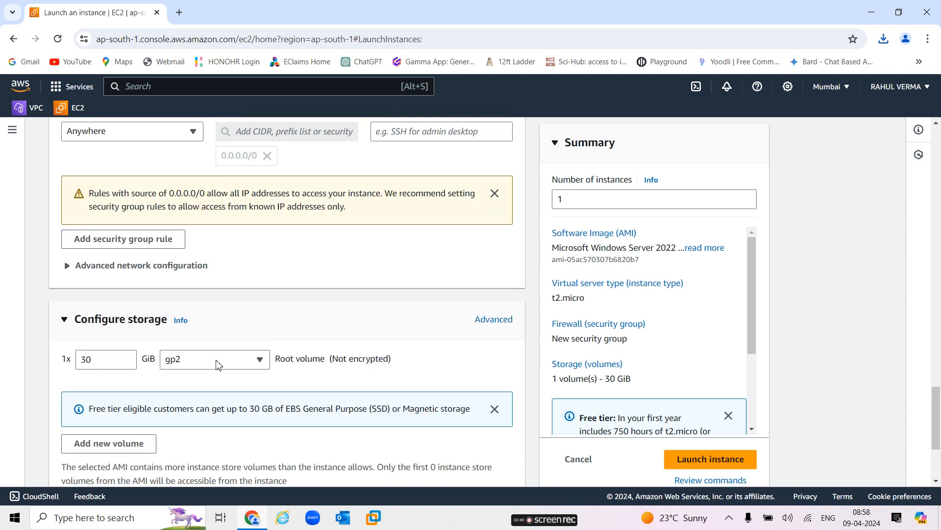
{"action": "left_click", "coordinate": [712, 461]}
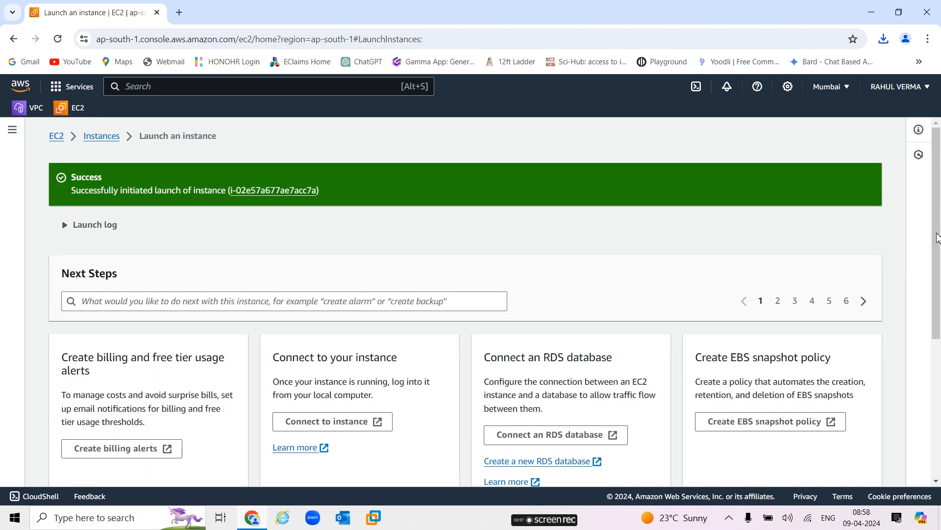
- Open the list of all instances, select myserver and refresh the list to update its state
{"action": "scroll", "coordinate": [938, 237], "scroll_direction": "down", "scroll_amount": 5}
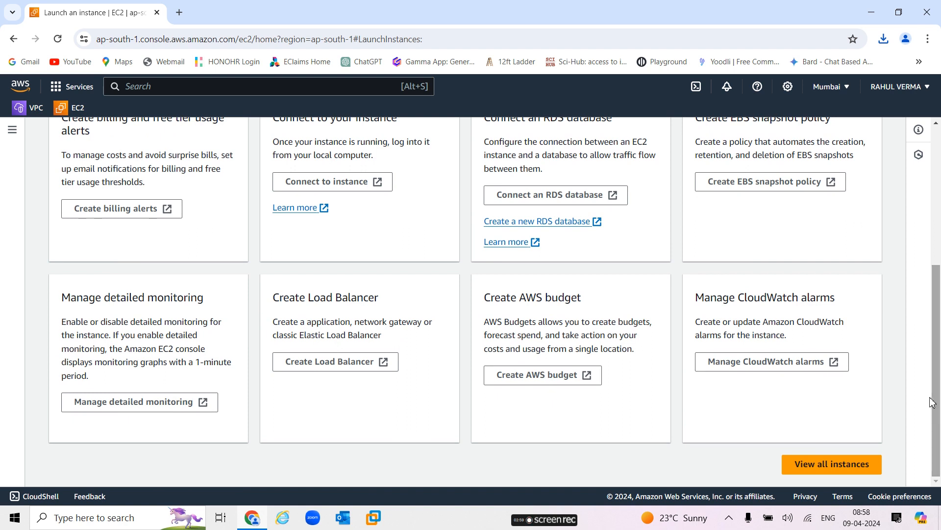
{"action": "left_click", "coordinate": [844, 464]}
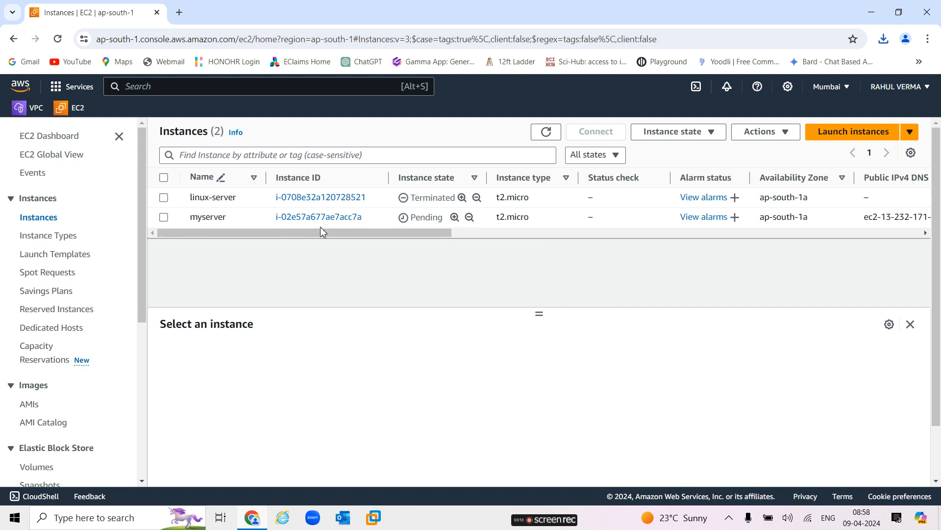
{"action": "left_click", "coordinate": [163, 217]}
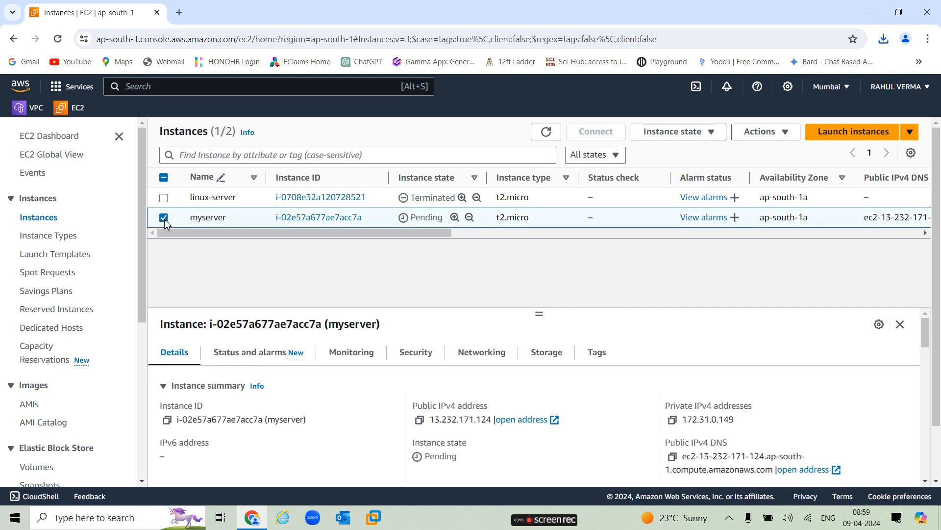
{"action": "left_click", "coordinate": [555, 136]}
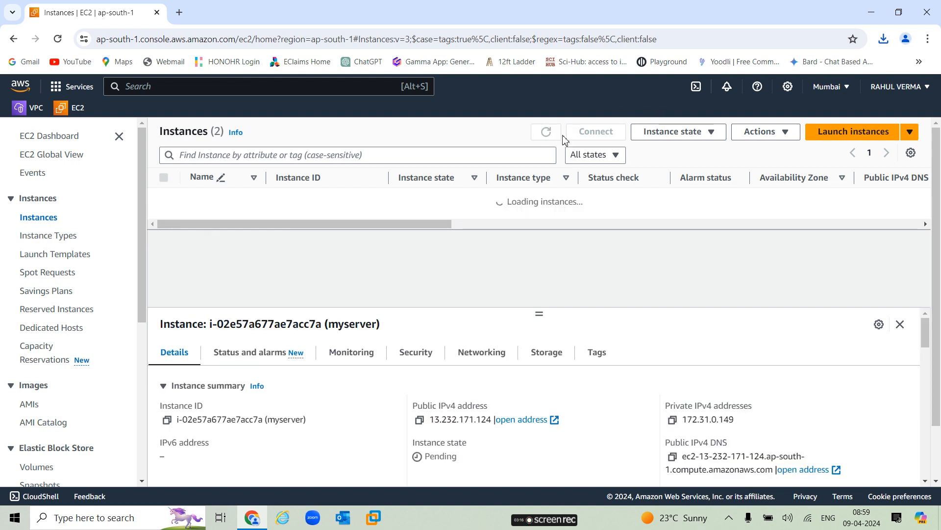
- Filter the instances by the Running state, refresh the list, and restore the All states filter
{"action": "left_click", "coordinate": [610, 156]}
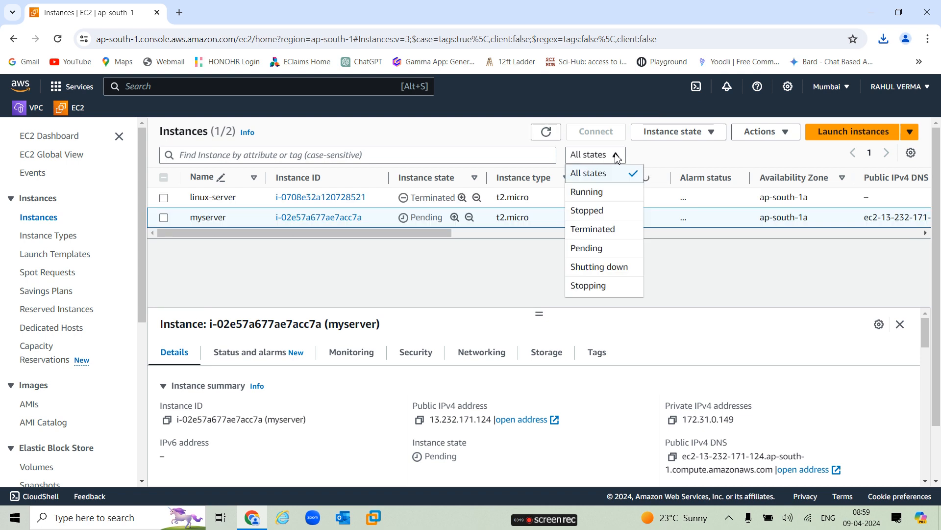
{"action": "left_click", "coordinate": [587, 192]}
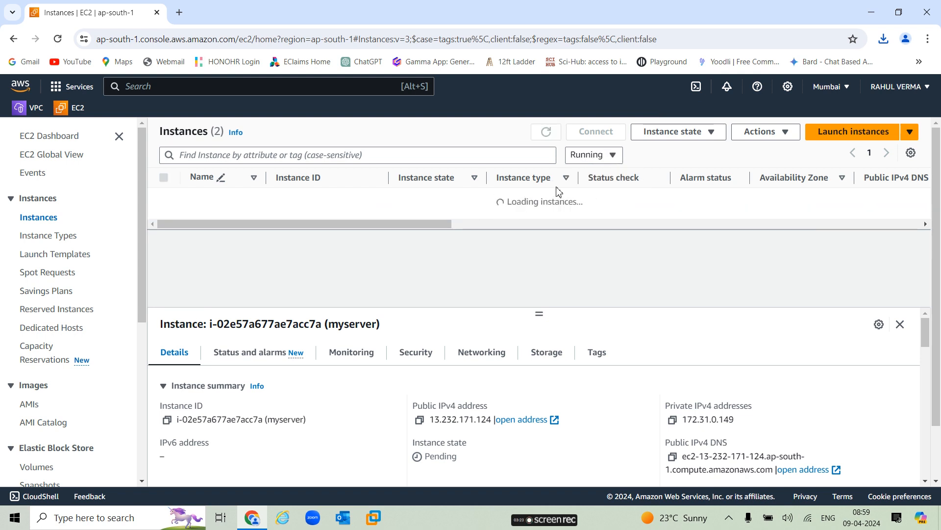
{"action": "left_click", "coordinate": [546, 132]}
{"action": "left_click", "coordinate": [600, 163]}
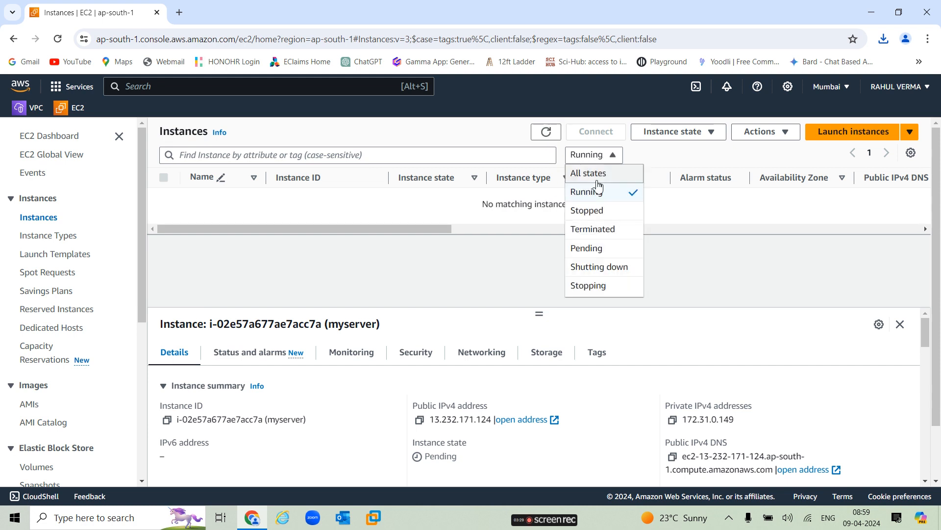
{"action": "left_click", "coordinate": [617, 173]}
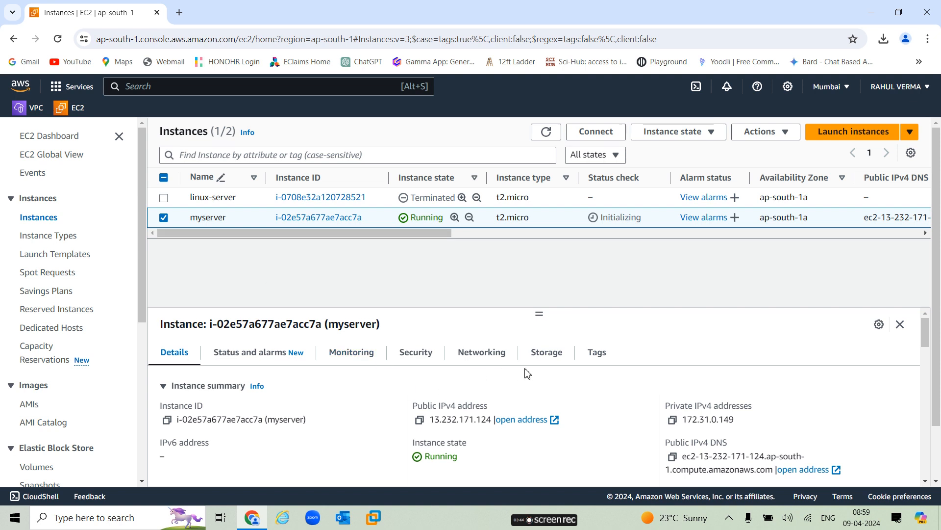
- Check the storage details of myserver and the list of EBS snapshots in the region
{"action": "left_click", "coordinate": [558, 352]}
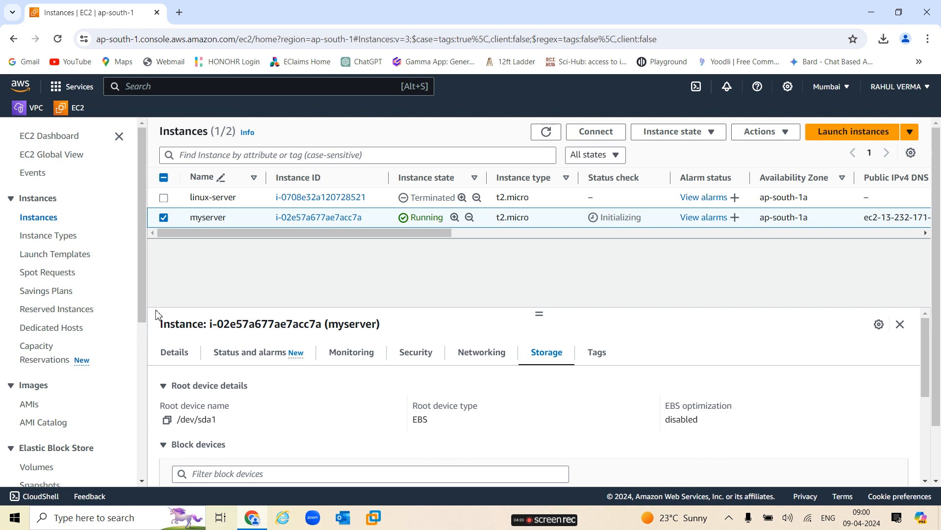
{"action": "left_click_drag", "start_coordinate": [143, 308], "coordinate": [139, 370]}
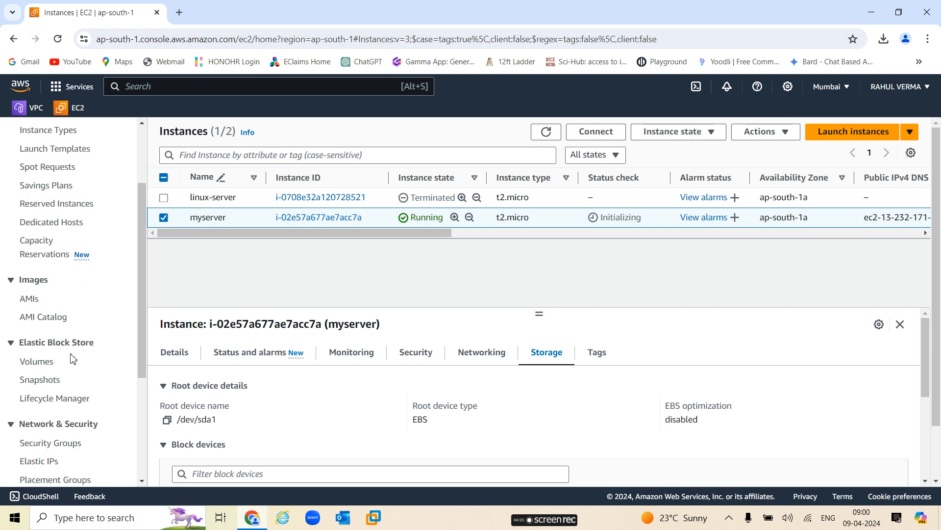
{"action": "left_click", "coordinate": [41, 380]}
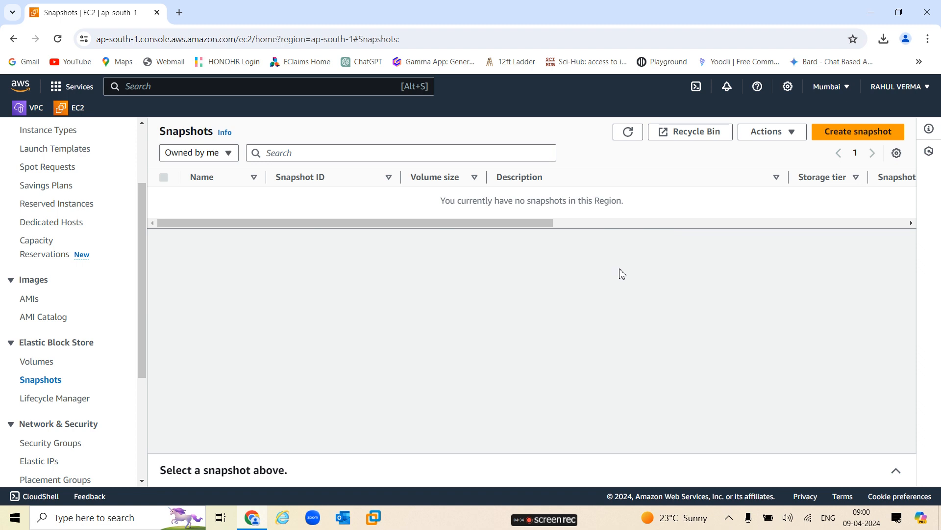
- Examine the EBS volume's size, state and attached resources in the Volumes list
{"action": "left_click", "coordinate": [31, 362]}
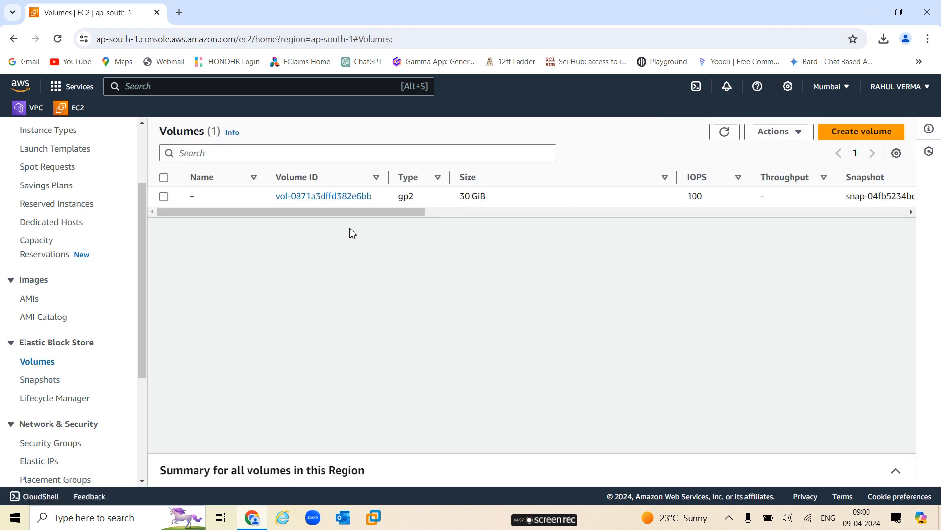
{"action": "left_click_drag", "start_coordinate": [420, 214], "coordinate": [726, 211]}
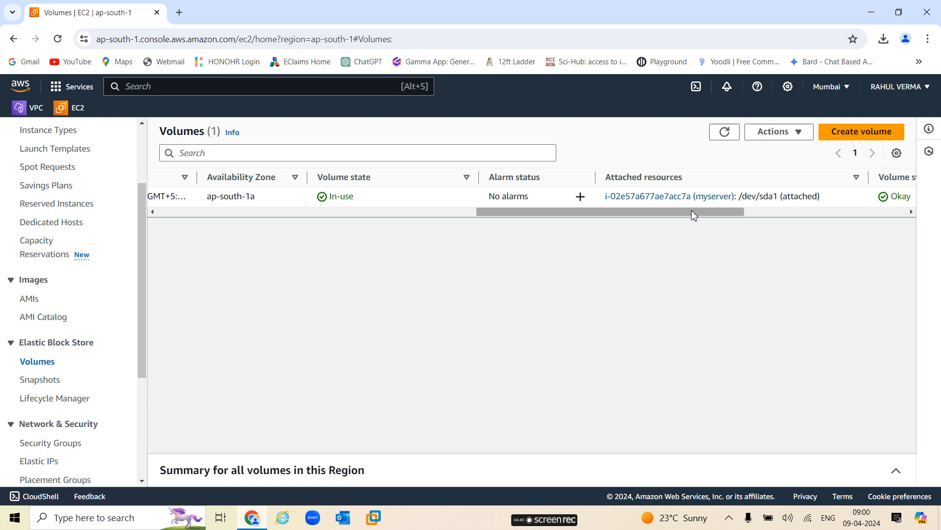
{"action": "left_click_drag", "start_coordinate": [700, 216], "coordinate": [290, 223]}
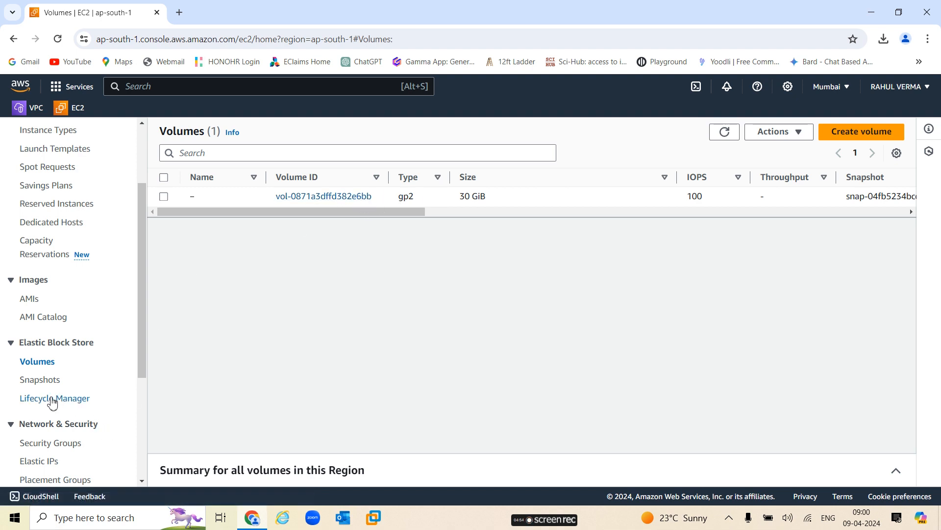
- Start a new EBS snapshot with Volume as the resource type and vol-0871a3dffd382e6bb as the source volume
{"action": "left_click", "coordinate": [49, 380]}
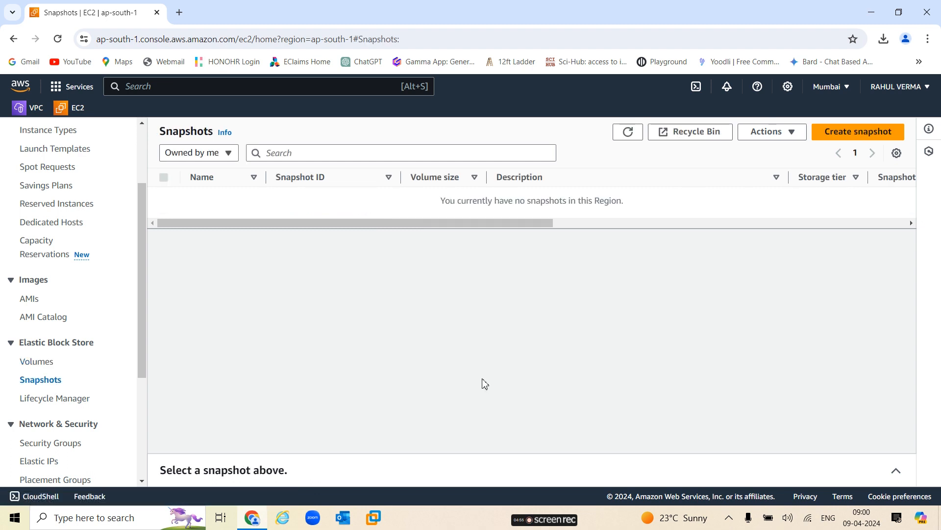
{"action": "left_click", "coordinate": [848, 137]}
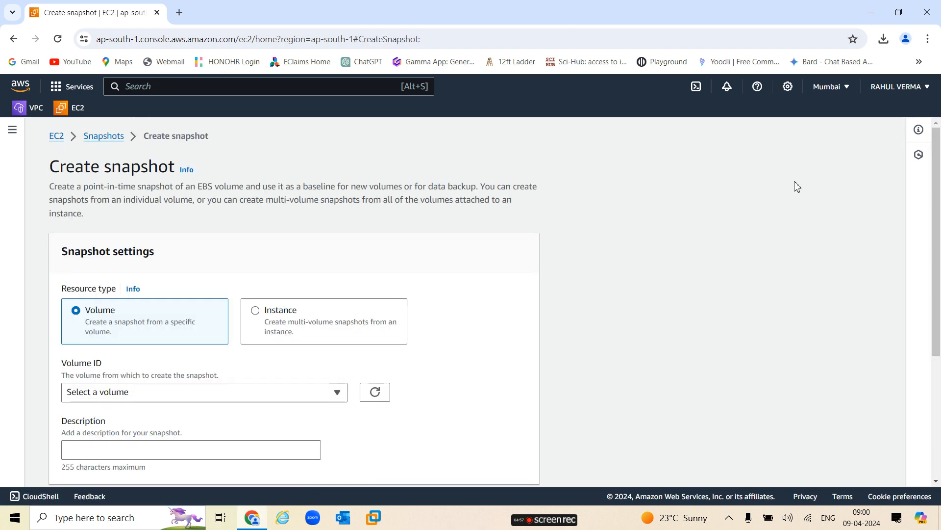
{"action": "scroll", "coordinate": [169, 319], "scroll_direction": "down", "scroll_amount": 1}
{"action": "scroll", "coordinate": [170, 309], "scroll_direction": "down", "scroll_amount": 1}
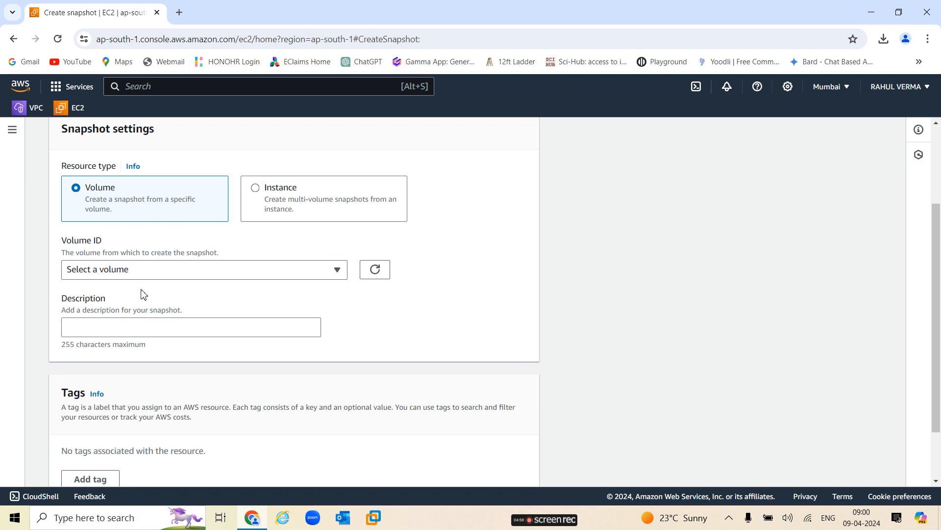
{"action": "left_click", "coordinate": [170, 269]}
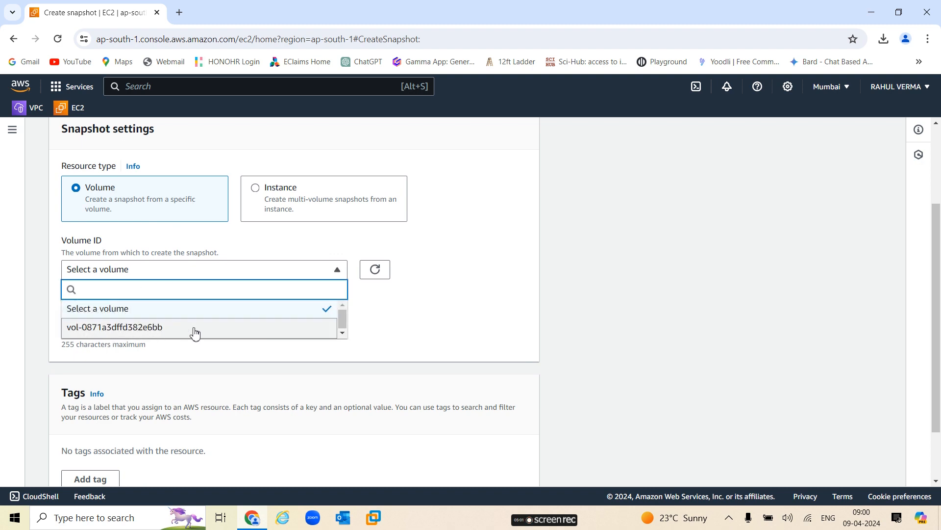
{"action": "left_click", "coordinate": [158, 328]}
- Enter "windows server snapshot" as the snapshot description and create the snapshot without tags
{"action": "left_click", "coordinate": [122, 328]}
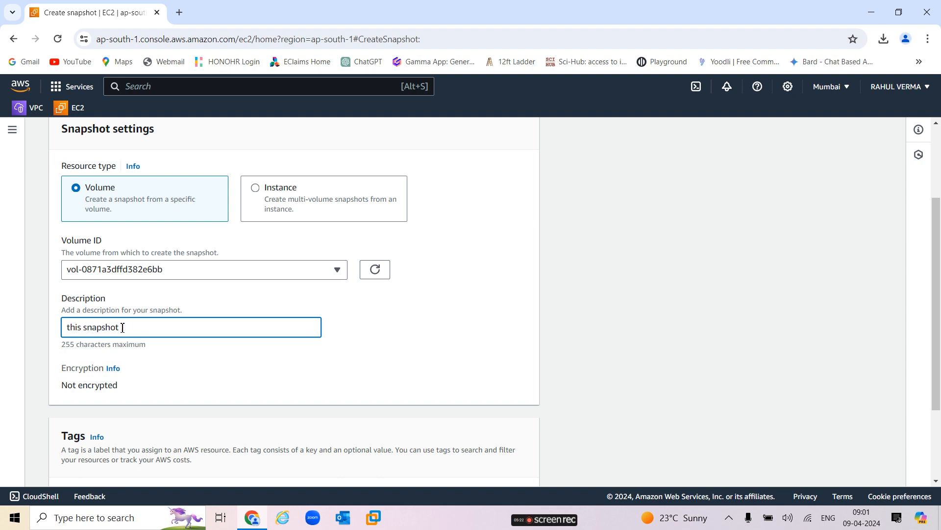
{"action": "key", "text": "BackSpace"}
{"action": "key", "text": "BackSpace"}
{"action": "key", "text": "BackSpace"}
{"action": "key", "text": "BackSpace"}
{"action": "key", "text": "BackSpace"}
{"action": "key", "text": "BackSpace"}
{"action": "key", "text": "BackSpace"}
{"action": "scroll", "coordinate": [247, 385], "scroll_direction": "down", "scroll_amount": 2}
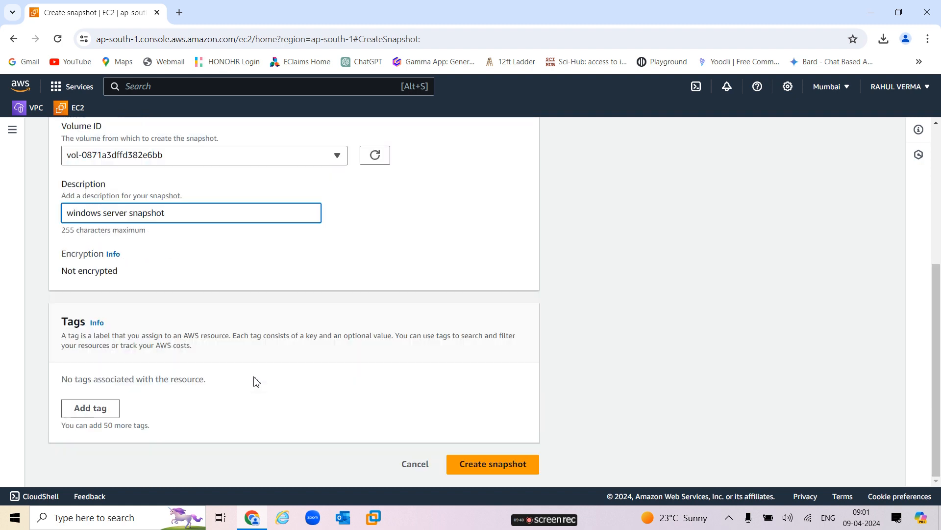
{"action": "left_click", "coordinate": [488, 464]}
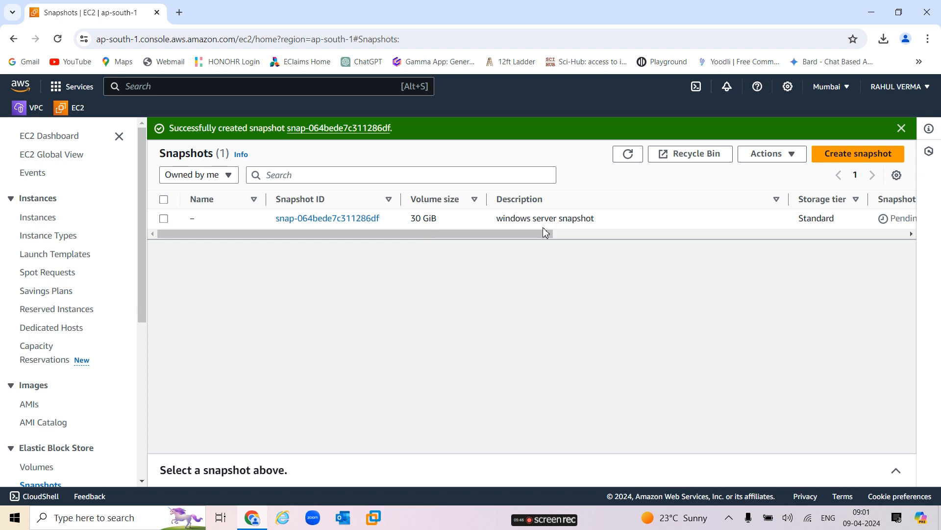
- Select the new snapshot, examine its status and progress, refresh the list and select it again
{"action": "left_click_drag", "start_coordinate": [535, 234], "coordinate": [272, 240]}
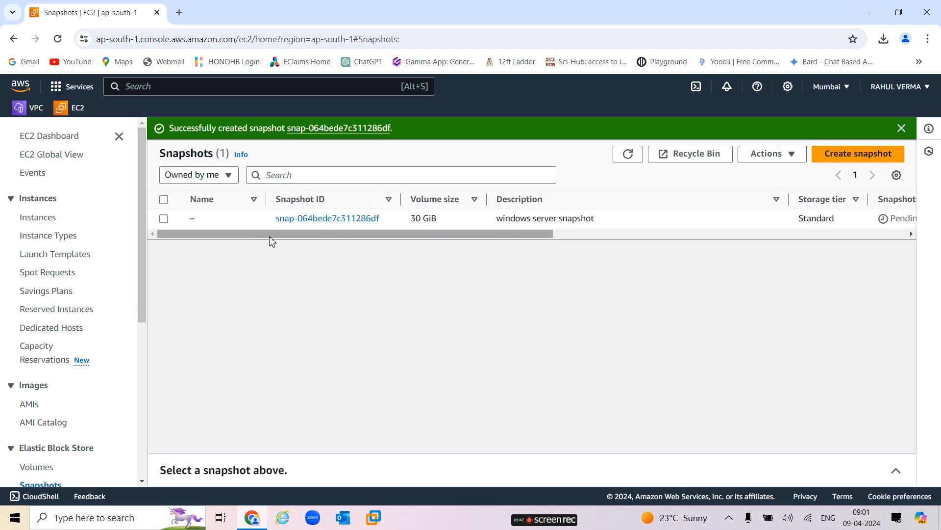
{"action": "left_click", "coordinate": [164, 218]}
{"action": "left_click_drag", "start_coordinate": [412, 238], "coordinate": [595, 236]}
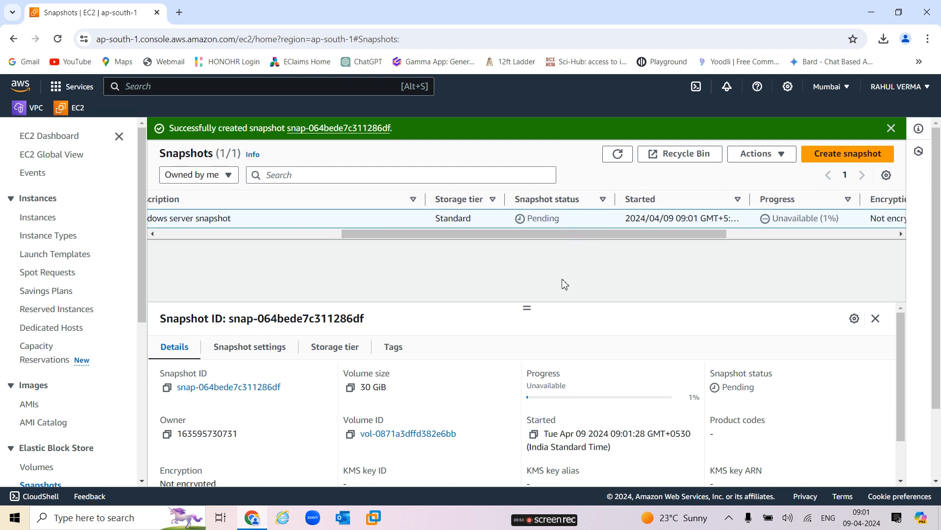
{"action": "left_click", "coordinate": [617, 155]}
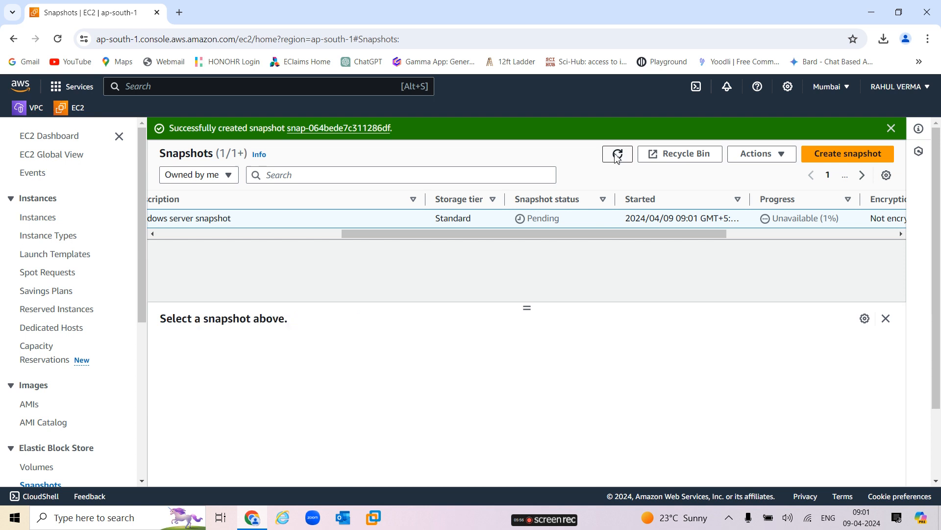
{"action": "left_click_drag", "start_coordinate": [558, 237], "coordinate": [198, 223]}
{"action": "left_click", "coordinate": [163, 218]}
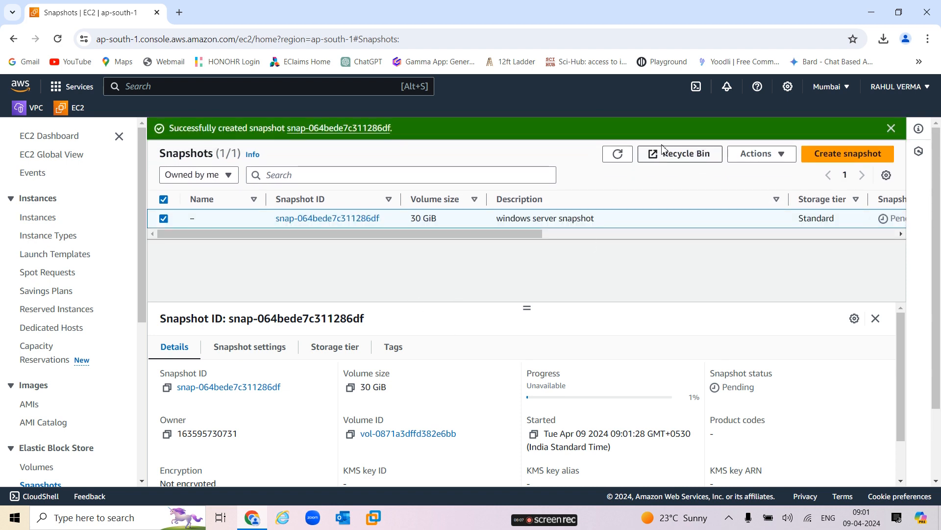
- Keep refreshing the Snapshots list to check the status of the windows server snapshot
{"action": "left_click", "coordinate": [616, 154]}
{"action": "left_click_drag", "start_coordinate": [523, 234], "coordinate": [45, 223]}
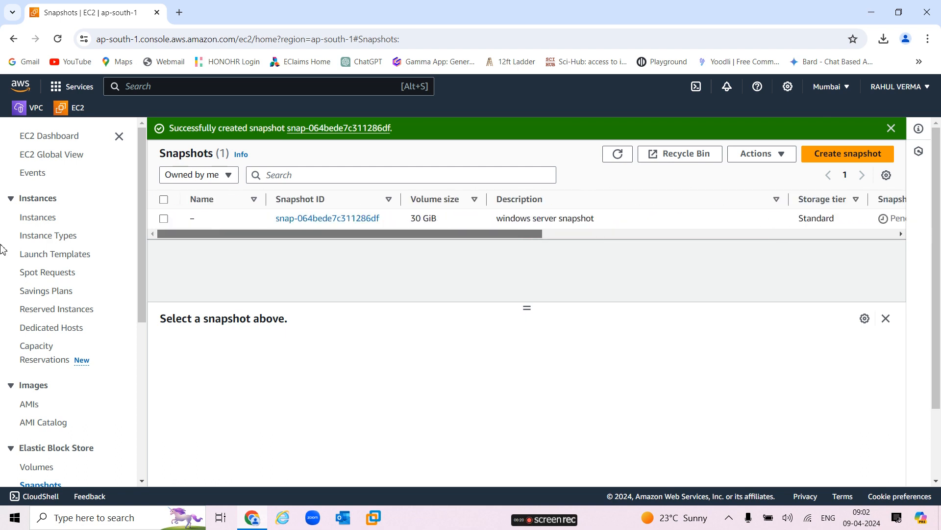
{"action": "left_click", "coordinate": [164, 218]}
{"action": "left_click", "coordinate": [619, 154]}
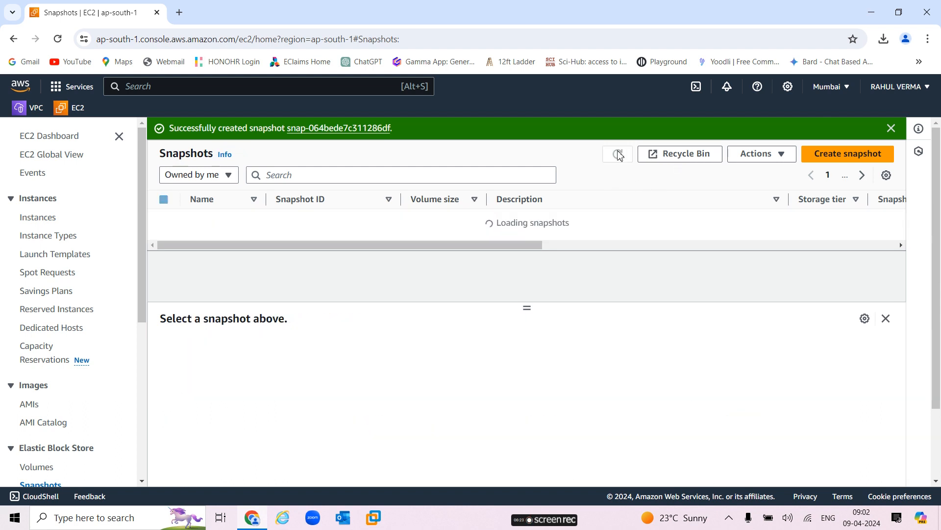
{"action": "left_click_drag", "start_coordinate": [507, 237], "coordinate": [450, 242]}
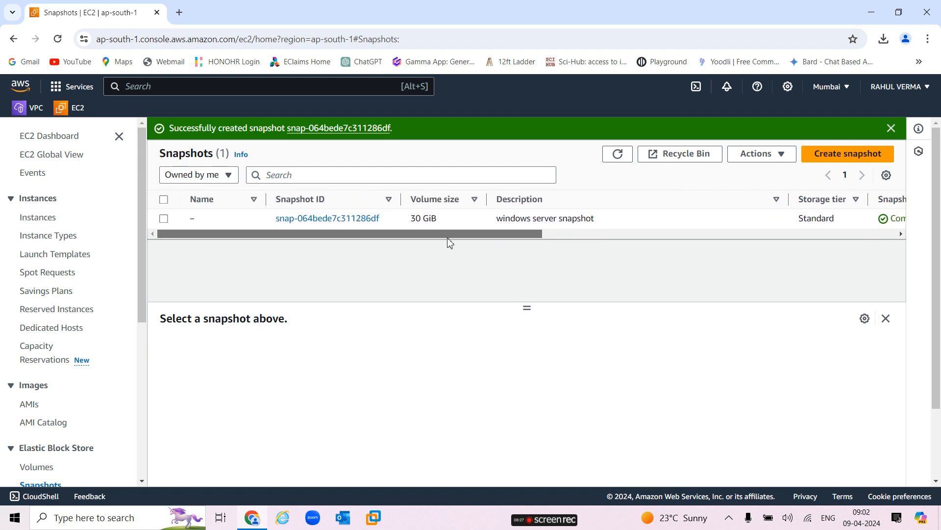
- Select the windows server snapshot, check its status and progress, and open the Copy snapshot form for it
{"action": "left_click", "coordinate": [163, 218]}
{"action": "left_click_drag", "start_coordinate": [255, 235], "coordinate": [449, 251]}
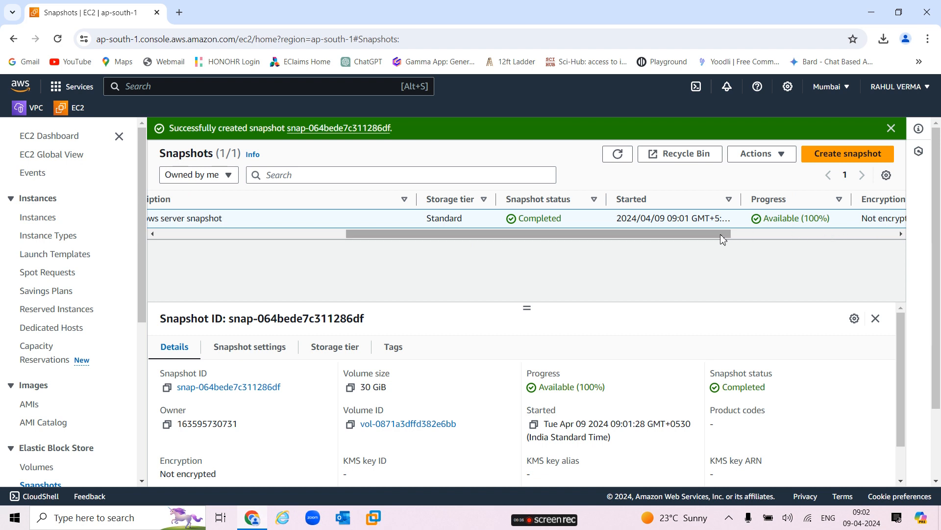
{"action": "left_click_drag", "start_coordinate": [535, 238], "coordinate": [380, 238]}
{"action": "left_click", "coordinate": [382, 220]}
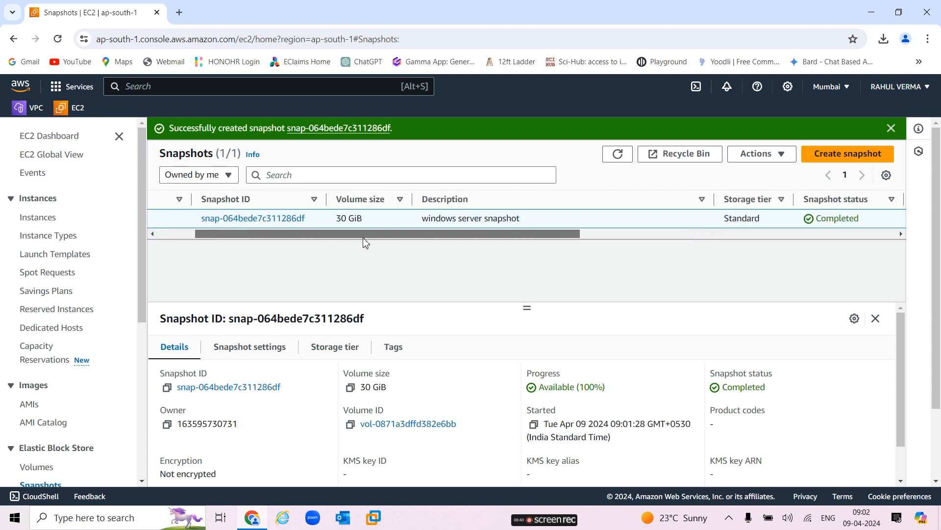
{"action": "left_click", "coordinate": [771, 156]}
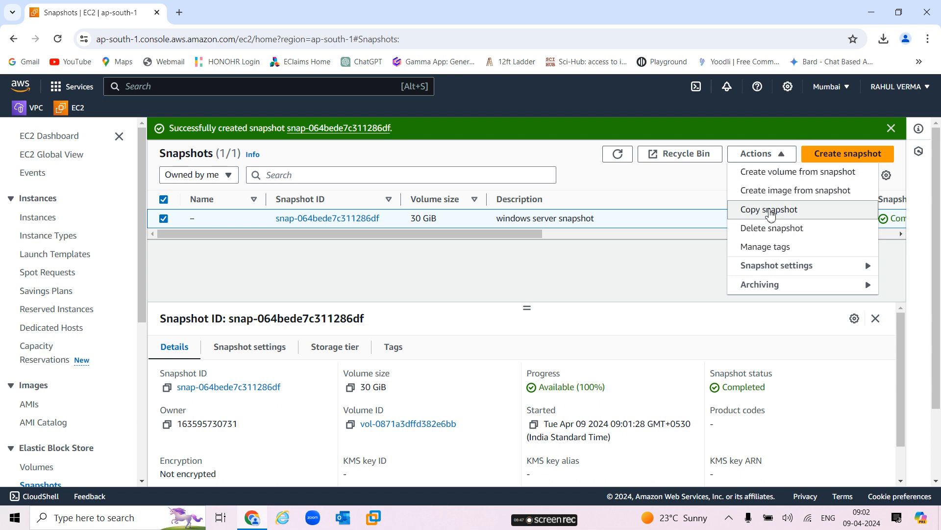
{"action": "left_click", "coordinate": [786, 213]}
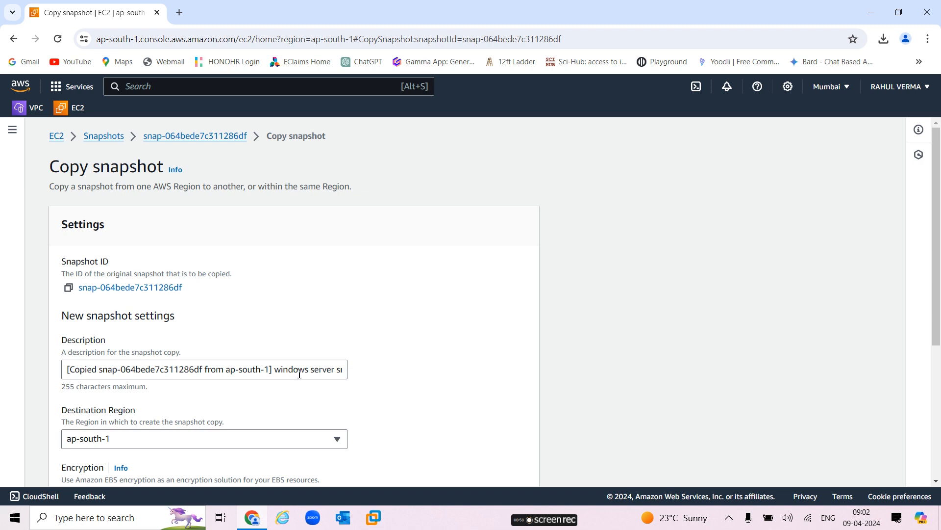
- Review the snapshot copy's description through to its end and the destination Region setting
{"action": "scroll", "coordinate": [937, 292], "scroll_direction": "down", "scroll_amount": 2}
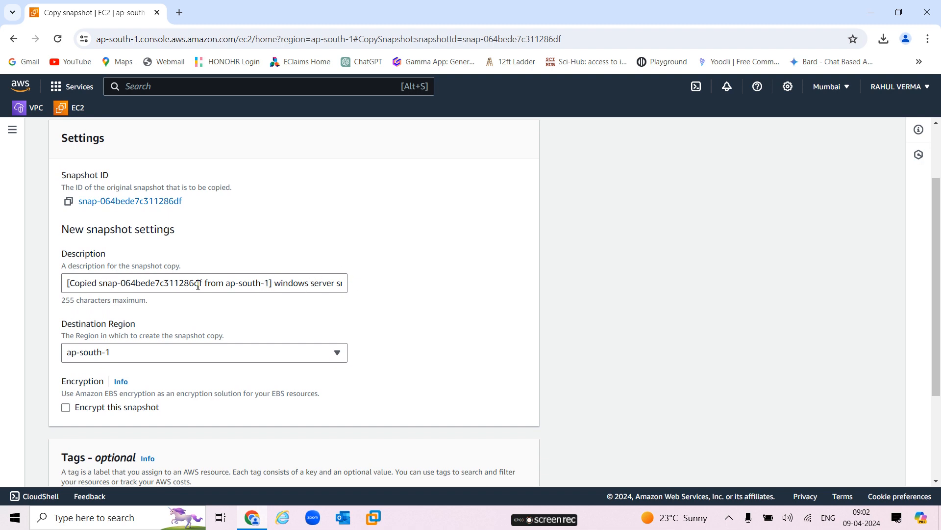
{"action": "left_click", "coordinate": [308, 283]}
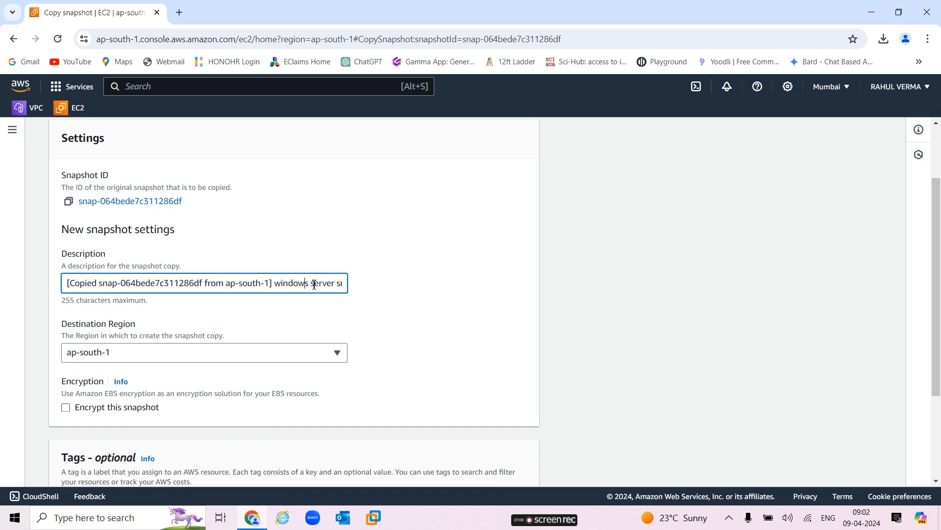
{"action": "type", "text": "server snapshot"}
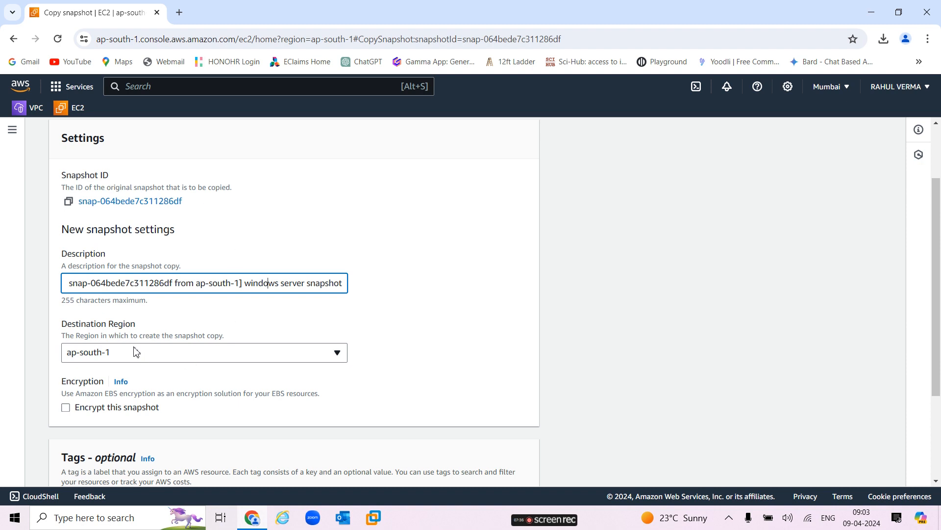
- Review the available destination Regions and look up the Region code for US East (N. Virginia) in the console's Region list
{"action": "left_click", "coordinate": [194, 353]}
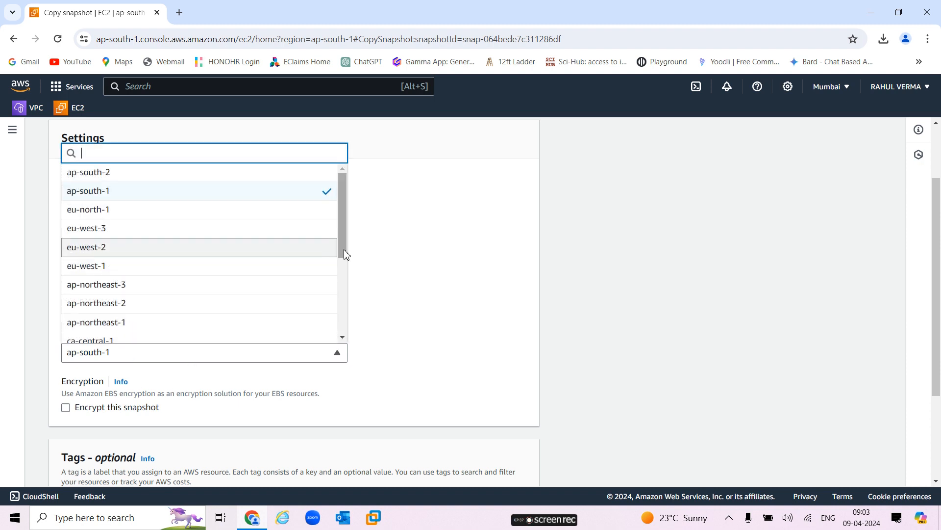
{"action": "left_click_drag", "start_coordinate": [345, 246], "coordinate": [347, 213]}
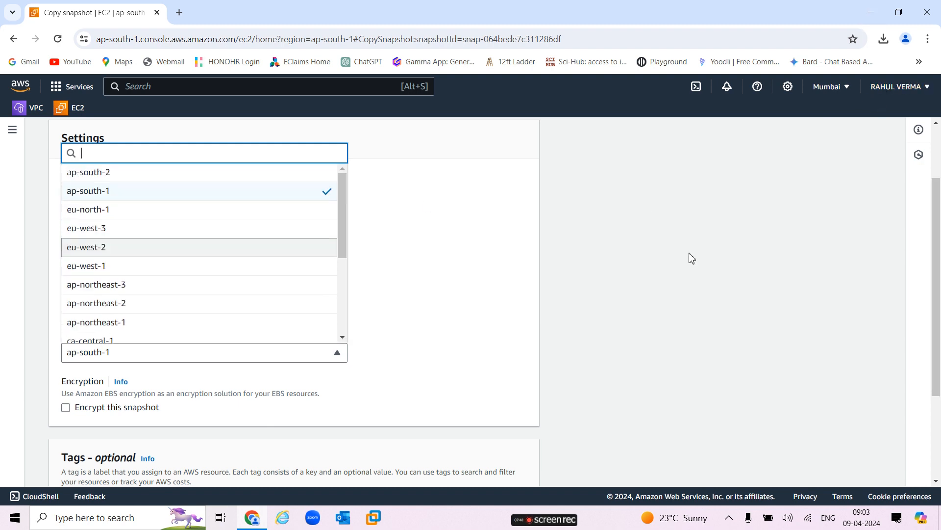
{"action": "left_click", "coordinate": [646, 221]}
{"action": "left_click", "coordinate": [846, 87]}
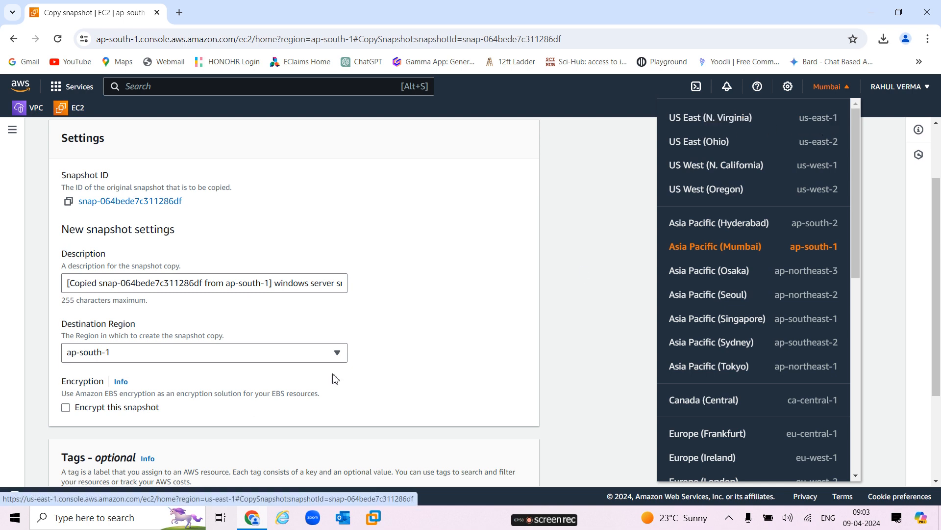
- Set the destination Region to us-east-1 and copy the snapshot without encryption or tags
{"action": "left_click", "coordinate": [215, 361]}
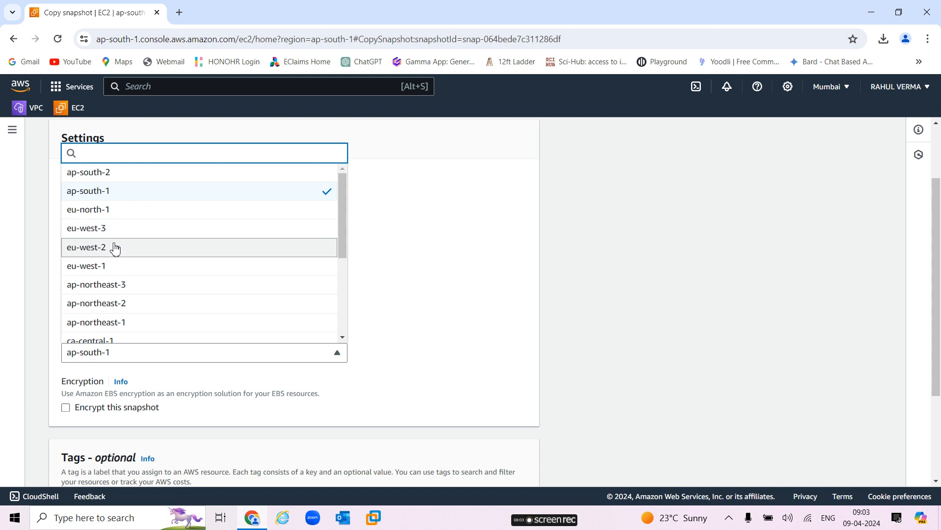
{"action": "scroll", "coordinate": [119, 277], "scroll_direction": "down", "scroll_amount": 3}
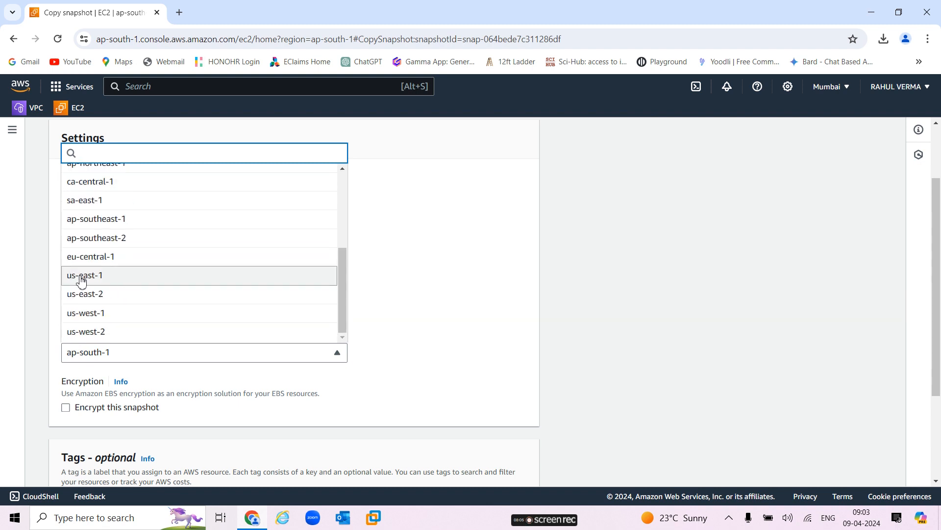
{"action": "left_click", "coordinate": [111, 278]}
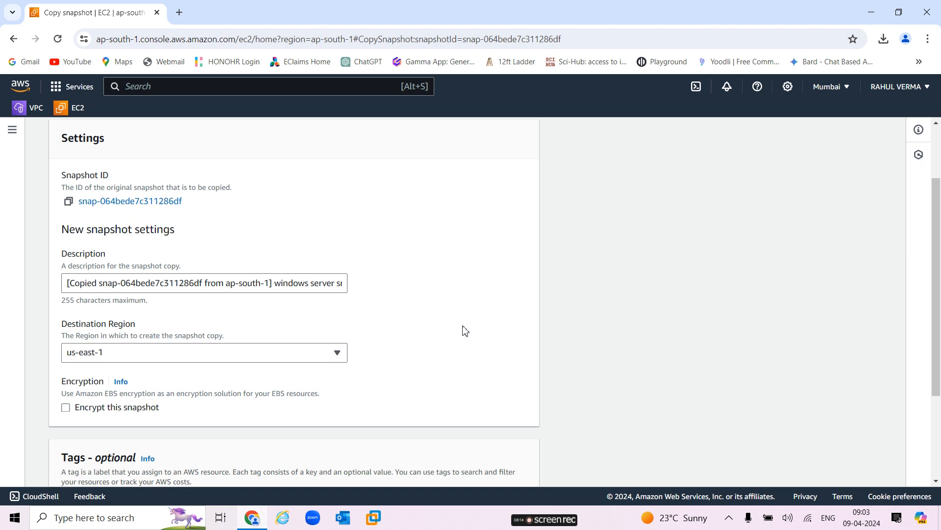
{"action": "scroll", "coordinate": [466, 329], "scroll_direction": "down", "scroll_amount": 3}
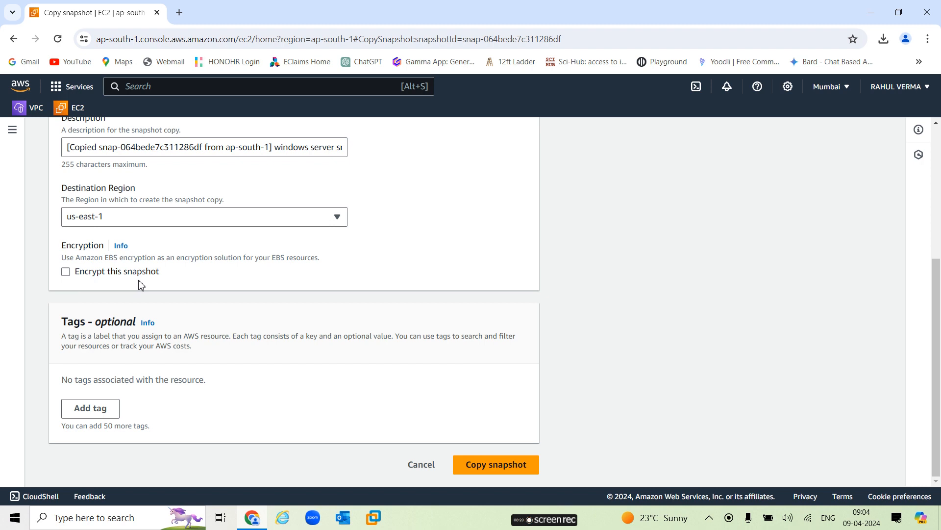
{"action": "left_click", "coordinate": [505, 465]}
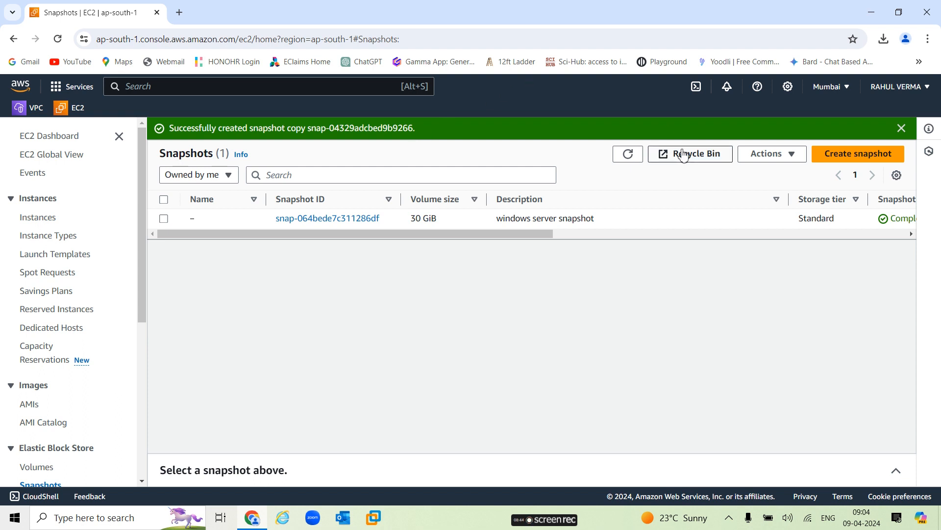
- Switch the console to the US East (N. Virginia) Region and open its Snapshots list
{"action": "left_click", "coordinate": [832, 94]}
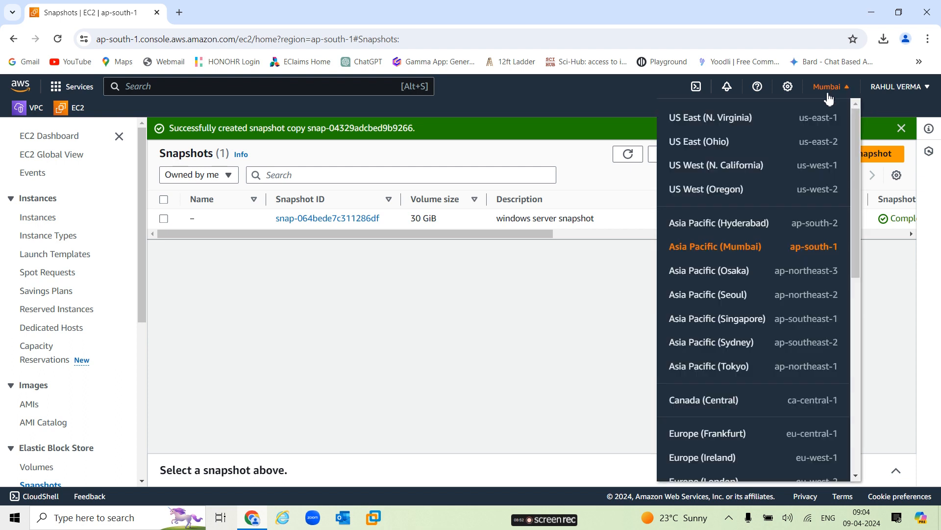
{"action": "left_click", "coordinate": [705, 121]}
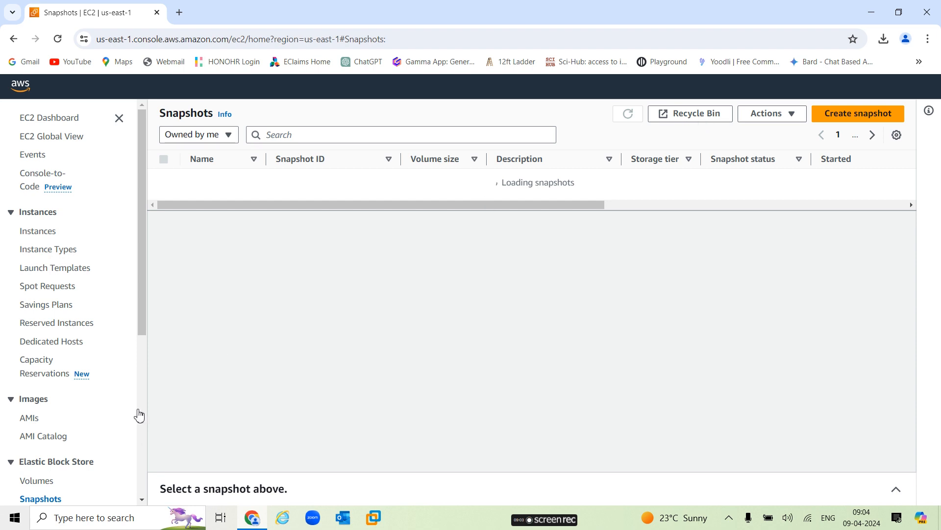
{"action": "scroll", "coordinate": [139, 398], "scroll_direction": "down", "scroll_amount": 3}
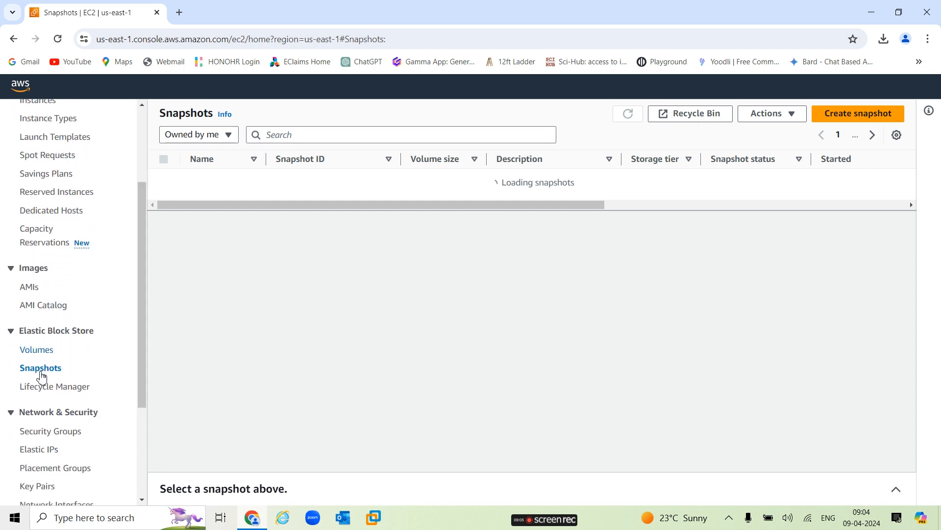
{"action": "left_click", "coordinate": [51, 371]}
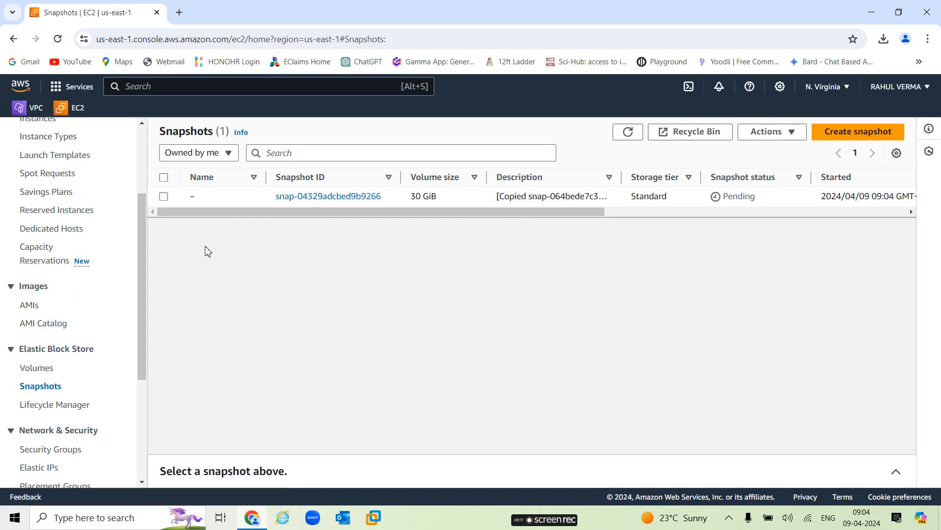
- Select the copied snapshot and widen the Description column enough to show its full description
{"action": "left_click", "coordinate": [163, 196]}
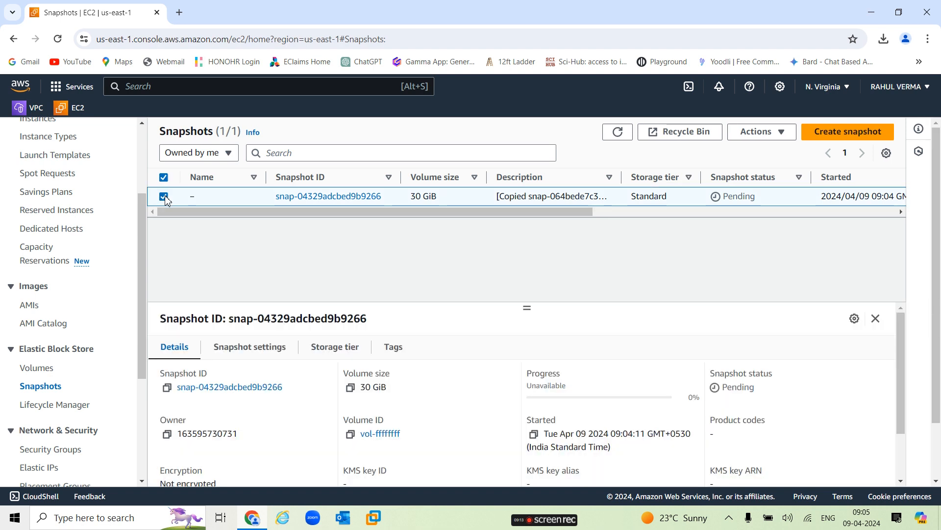
{"action": "left_click_drag", "start_coordinate": [289, 212], "coordinate": [327, 218]}
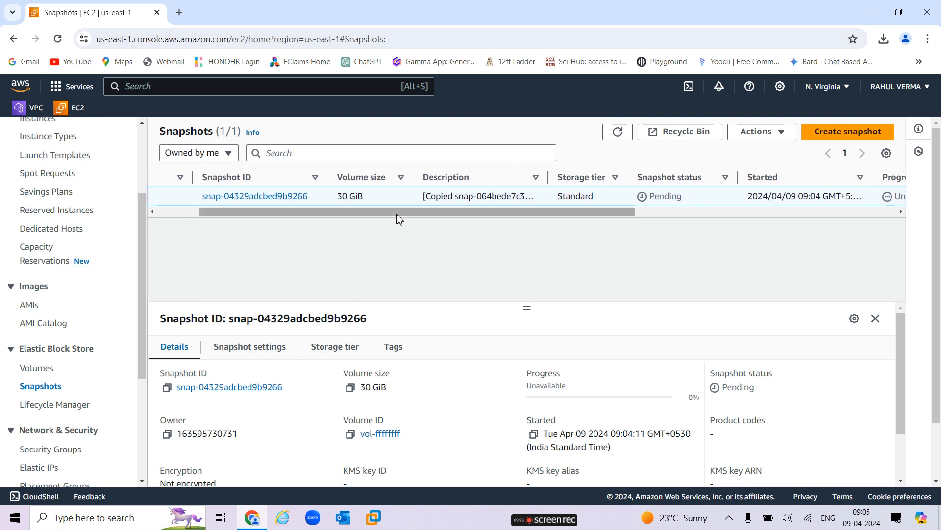
{"action": "left_click_drag", "start_coordinate": [407, 210], "coordinate": [357, 209]}
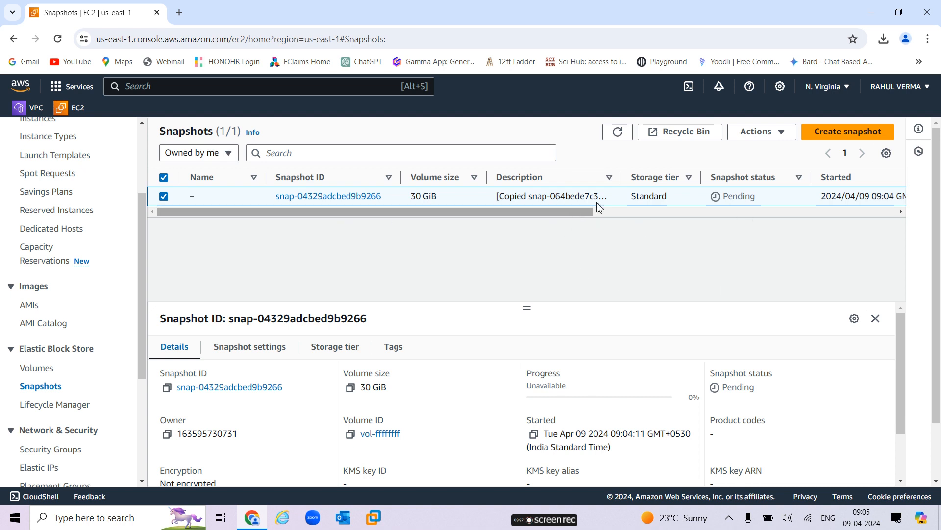
{"action": "left_click_drag", "start_coordinate": [622, 180], "coordinate": [764, 177]}
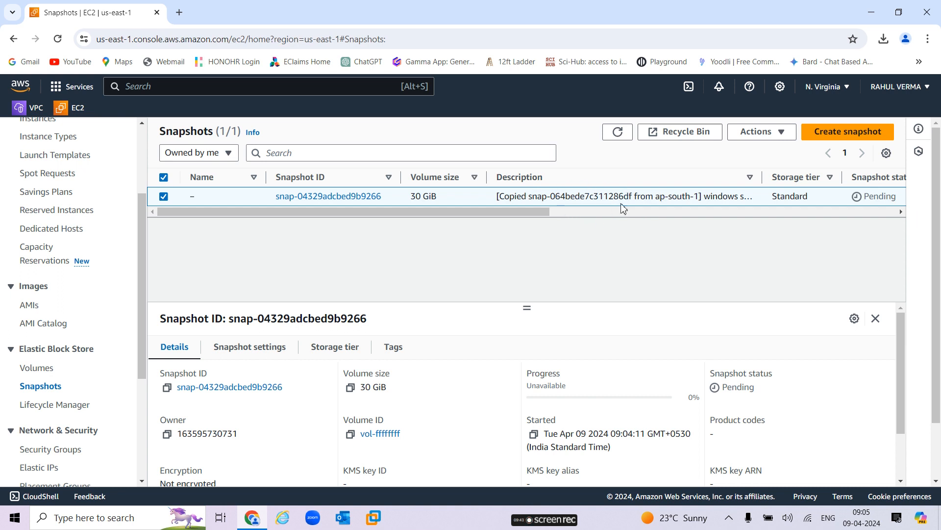
{"action": "left_click_drag", "start_coordinate": [528, 210], "coordinate": [595, 210]}
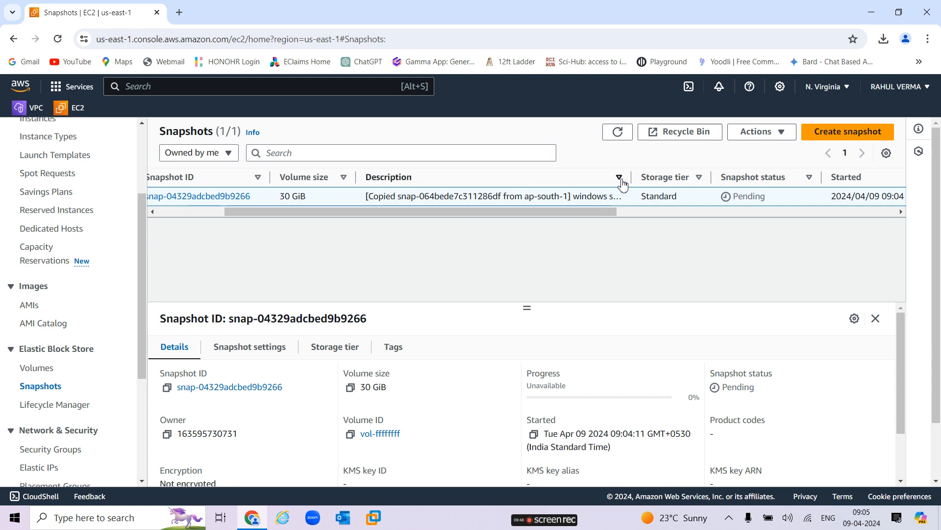
{"action": "left_click_drag", "start_coordinate": [633, 178], "coordinate": [693, 179]}
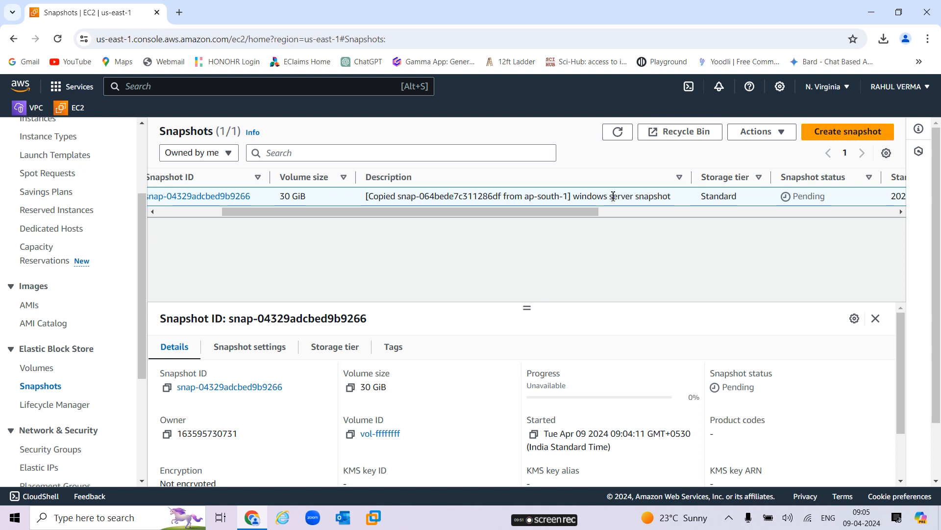
- Examine the copied snapshot's status, progress and remaining columns in the Snapshots list
{"action": "left_click_drag", "start_coordinate": [596, 212], "coordinate": [698, 212]}
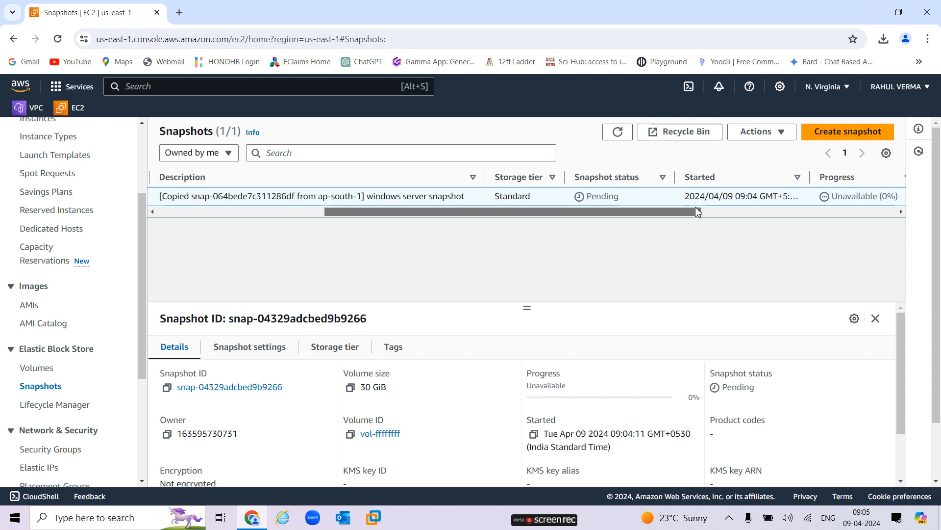
{"action": "left_click_drag", "start_coordinate": [698, 212], "coordinate": [899, 208]}
{"action": "left_click_drag", "start_coordinate": [610, 213], "coordinate": [202, 226]}
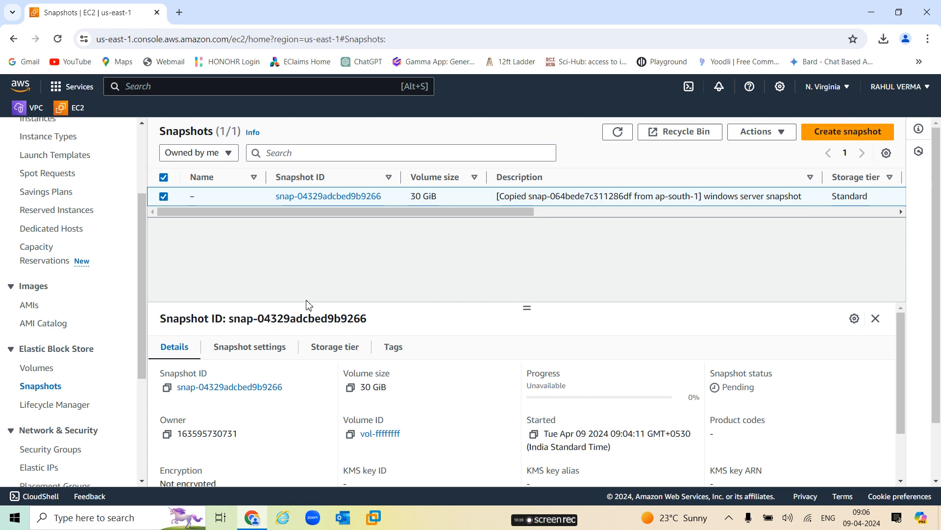
- Check which actions are available for the copied snapshot, refresh the list, reselect it and check its actions again
{"action": "left_click", "coordinate": [759, 141]}
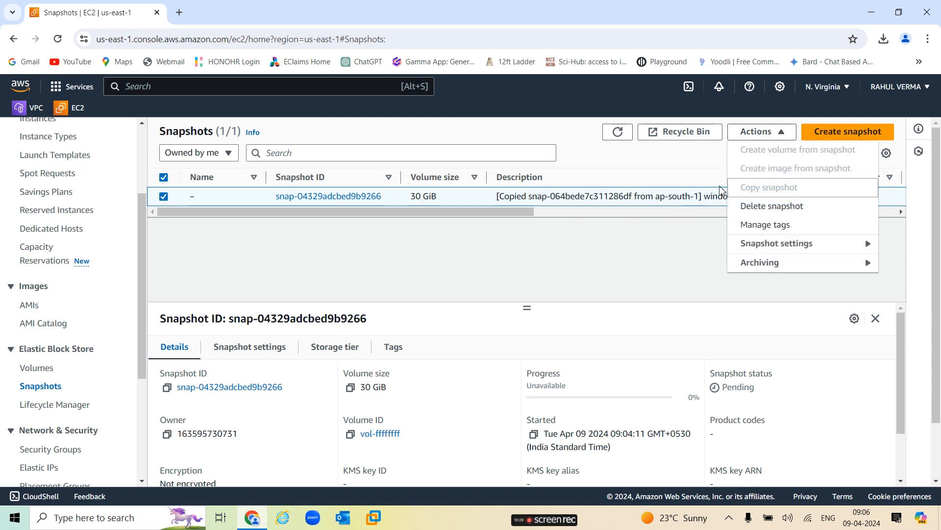
{"action": "left_click", "coordinate": [618, 131]}
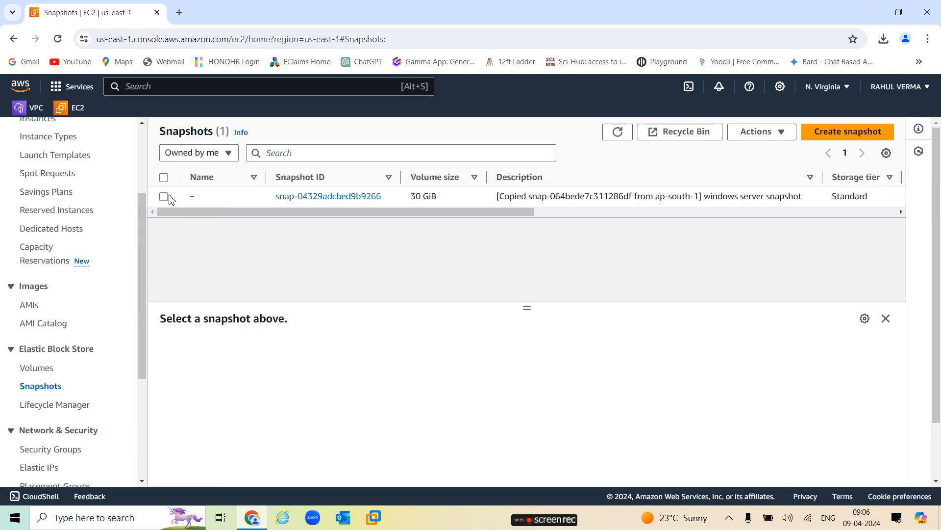
{"action": "left_click", "coordinate": [168, 196]}
{"action": "left_click", "coordinate": [757, 135]}
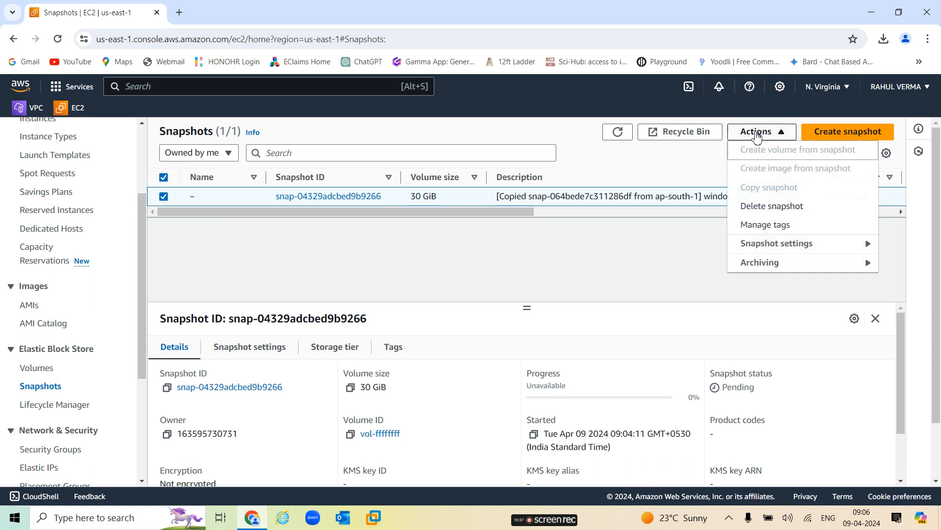
{"action": "left_click_drag", "start_coordinate": [498, 212], "coordinate": [411, 212]}
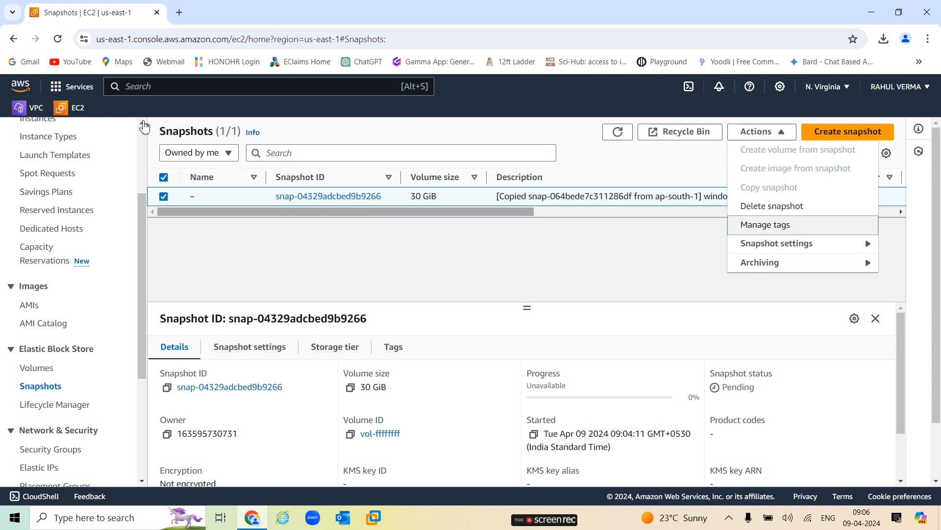
{"action": "left_click", "coordinate": [441, 135]}
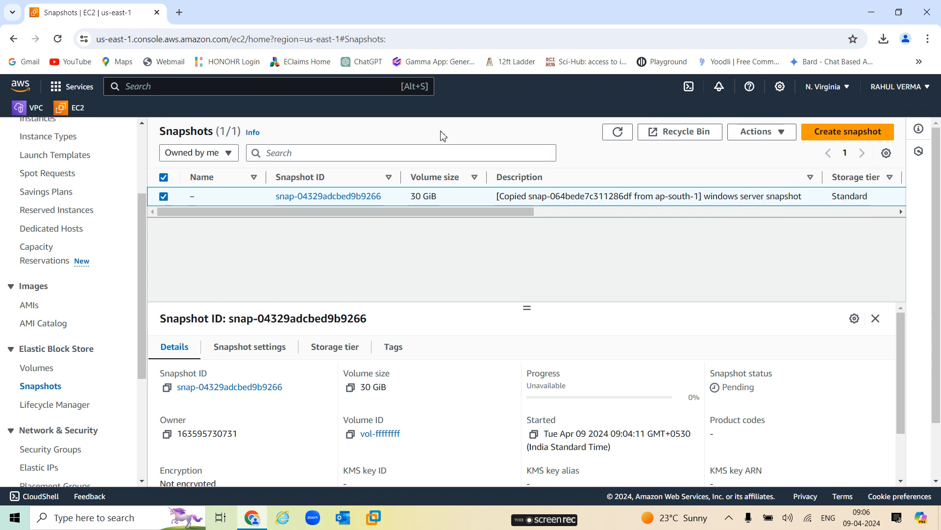